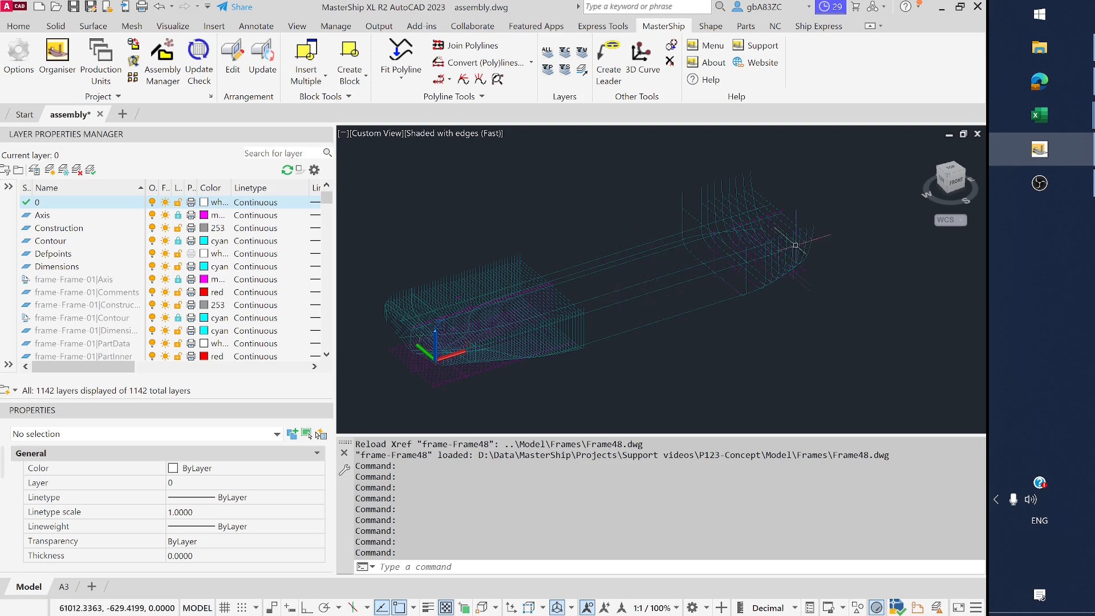
# - Highlight the group of frame references at the far end of the hull, and clear the selection
pyautogui.click(846, 181)
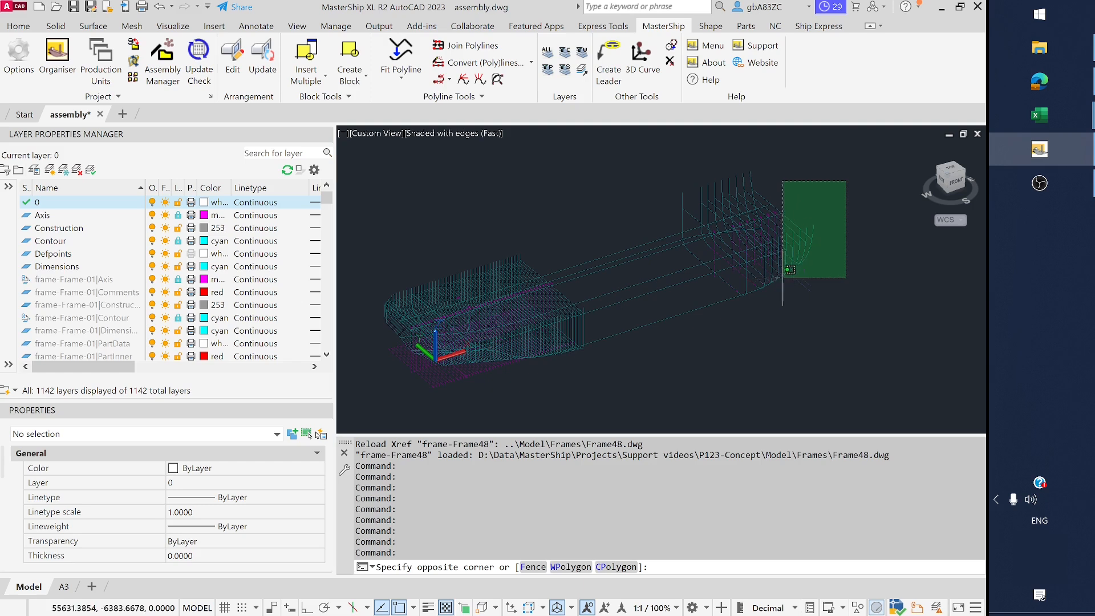
pyautogui.click(778, 276)
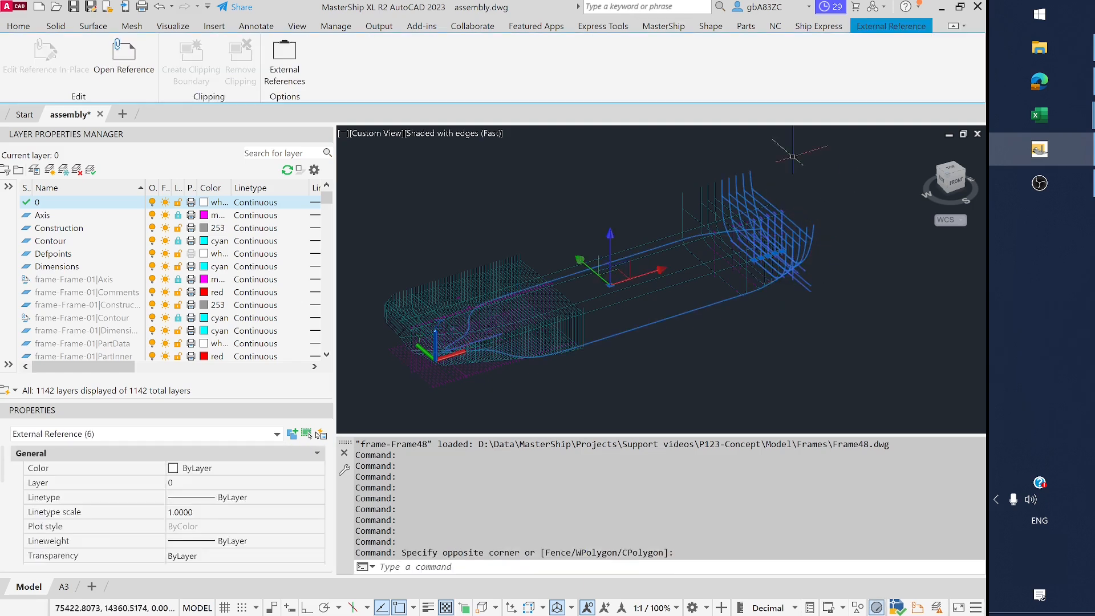
pyautogui.press('Escape')
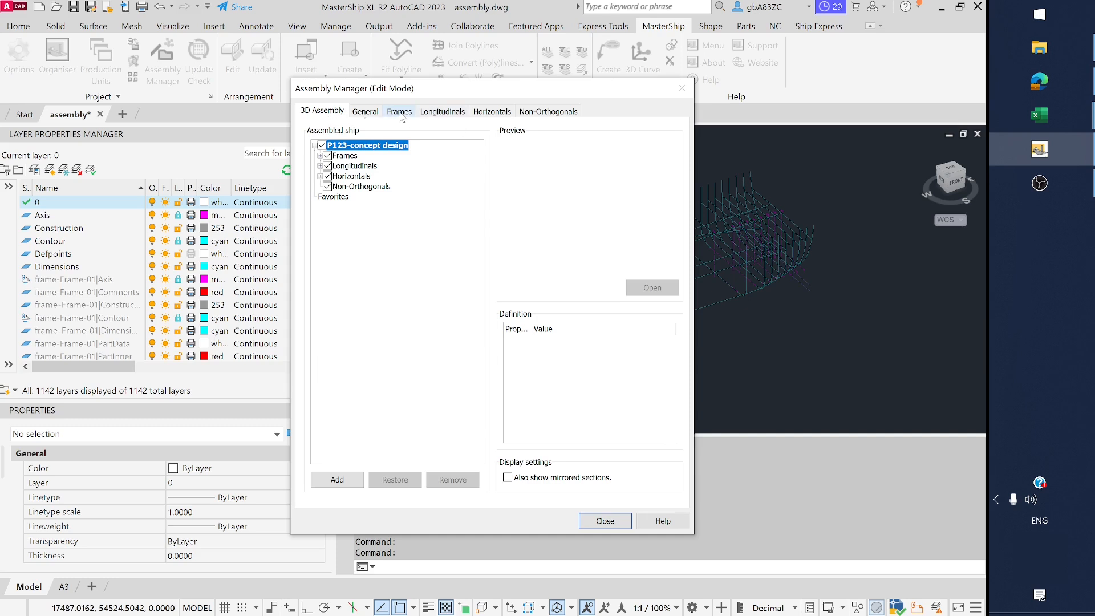
# - Review the assembly's available frames and their X positions, from Frame42 through Frame50
pyautogui.click(403, 114)
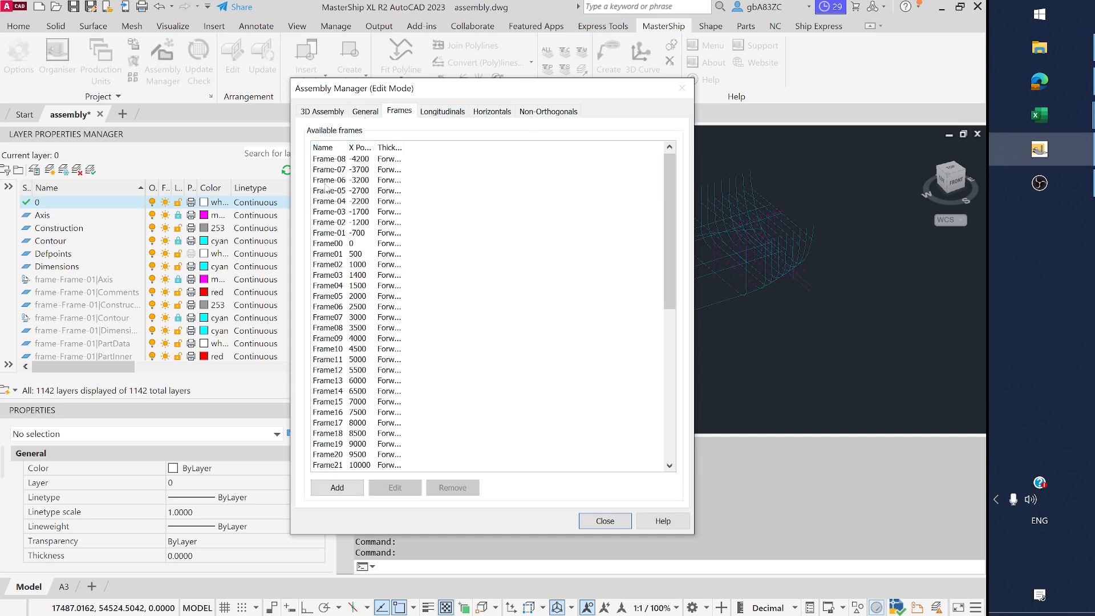
pyautogui.scroll(-10, 336, 220)
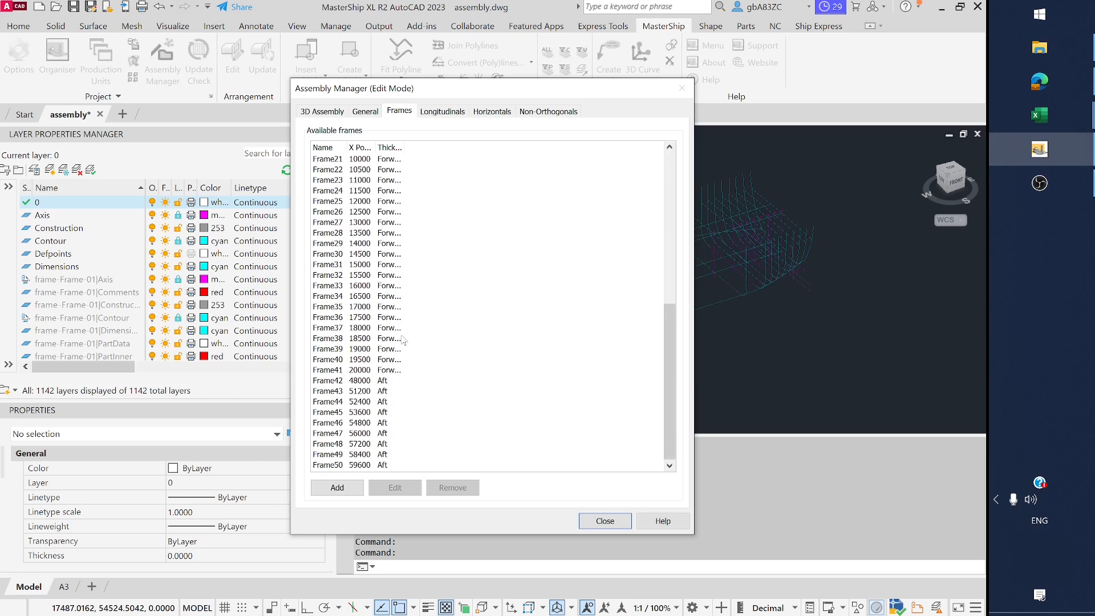
pyautogui.click(342, 381)
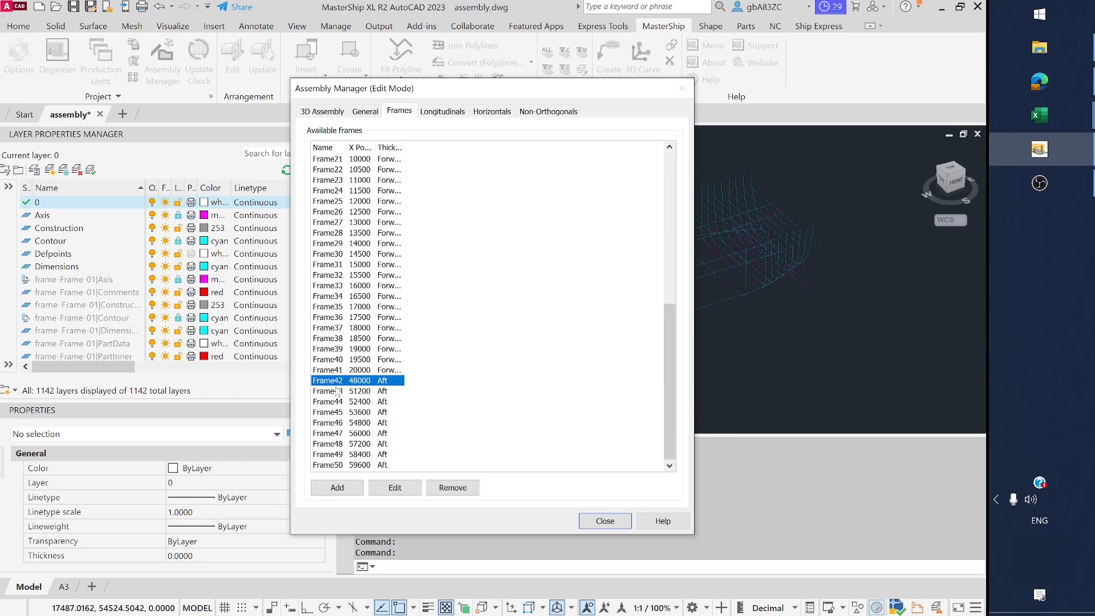
pyautogui.click(331, 466)
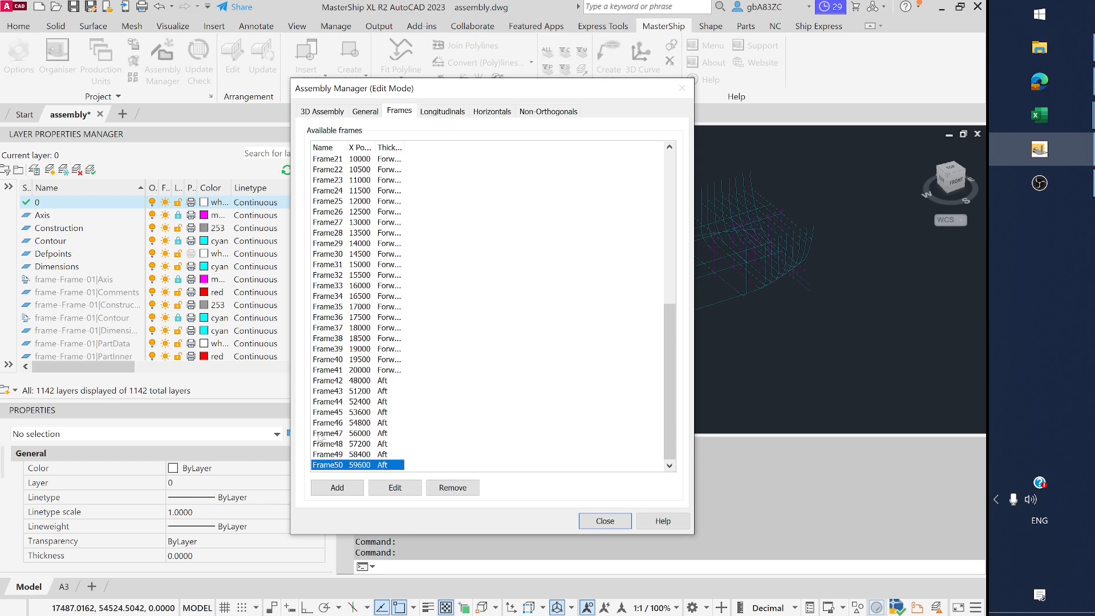
pyautogui.click(335, 373)
# - Set the X position of Frame42 to 50000, keeping the Aft direction, and close the Assembly Manager
pyautogui.click(369, 382)
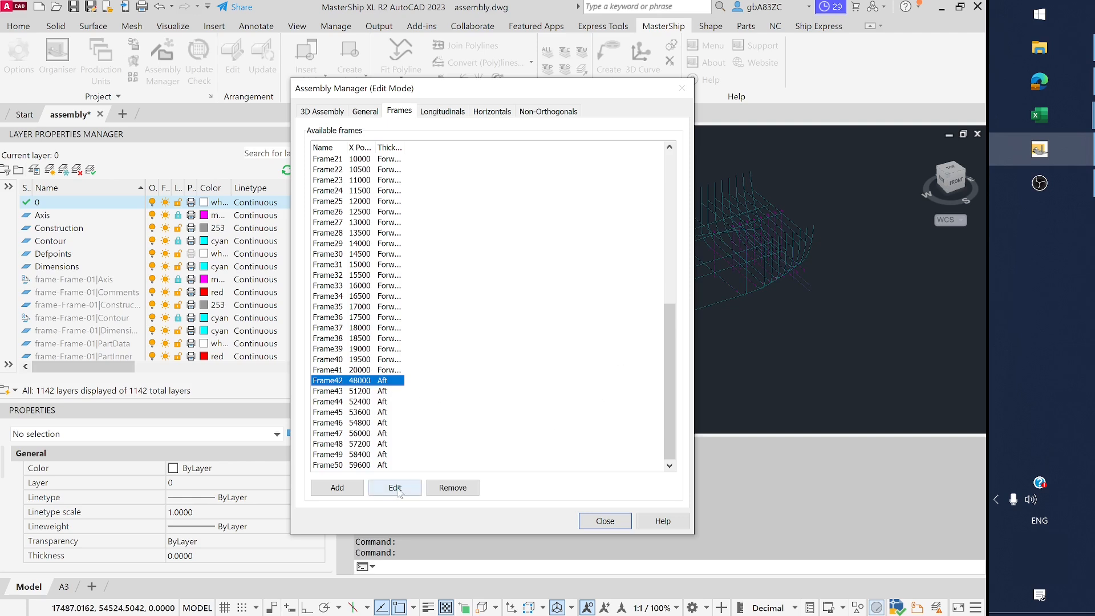
pyautogui.click(336, 391)
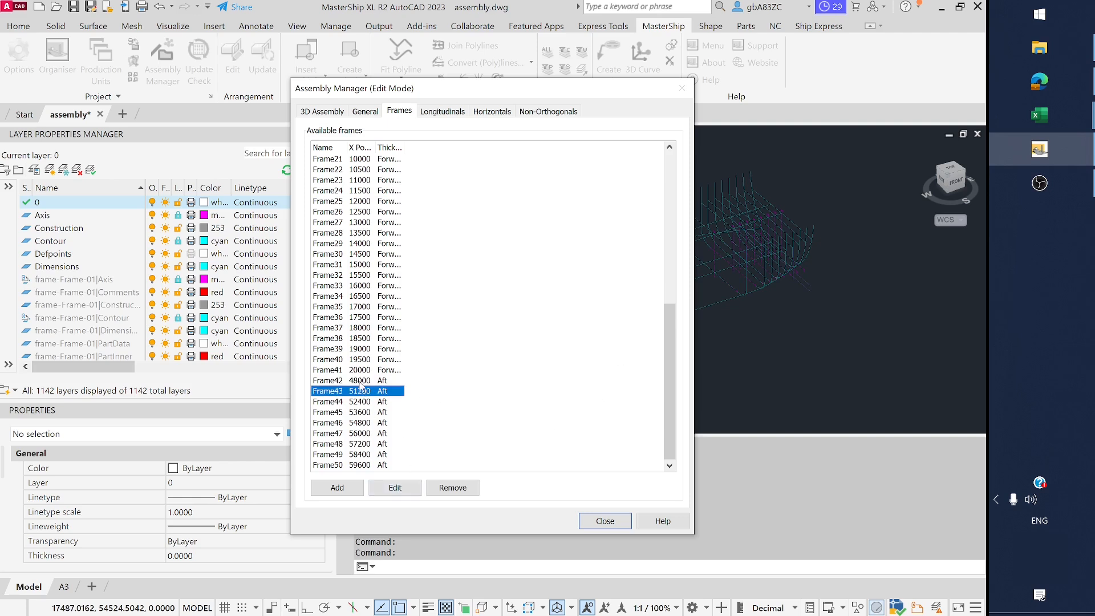
pyautogui.click(363, 381)
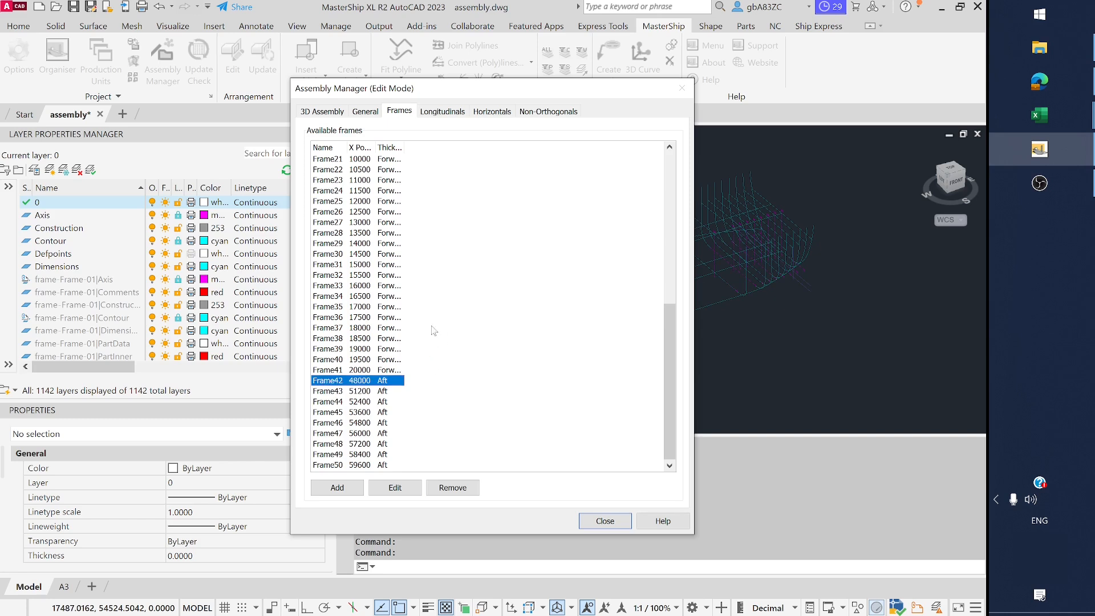
pyautogui.click(397, 488)
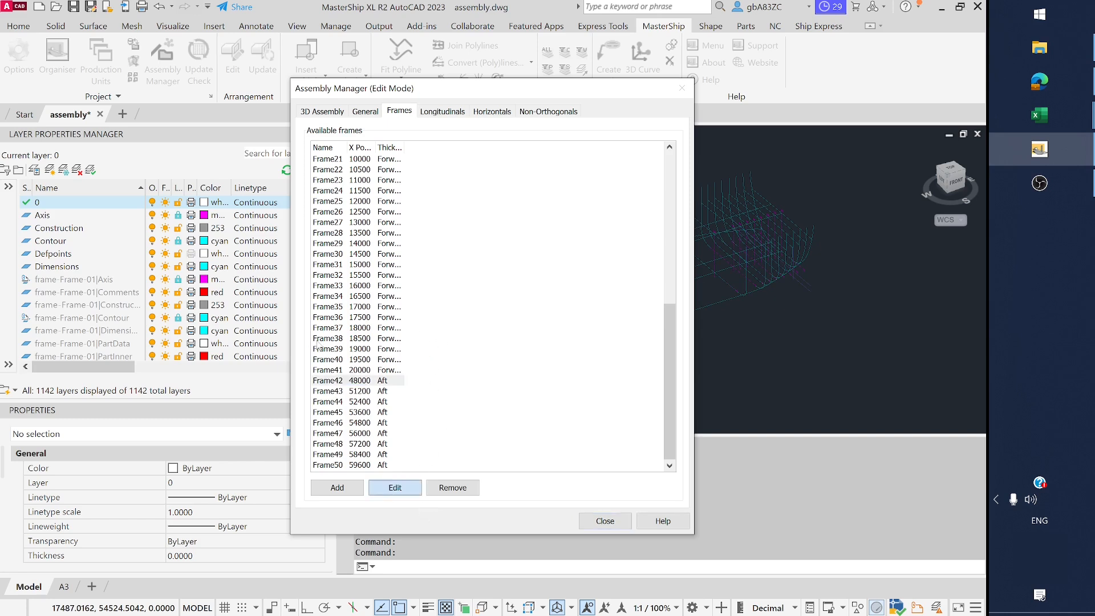
pyautogui.press('Tab')
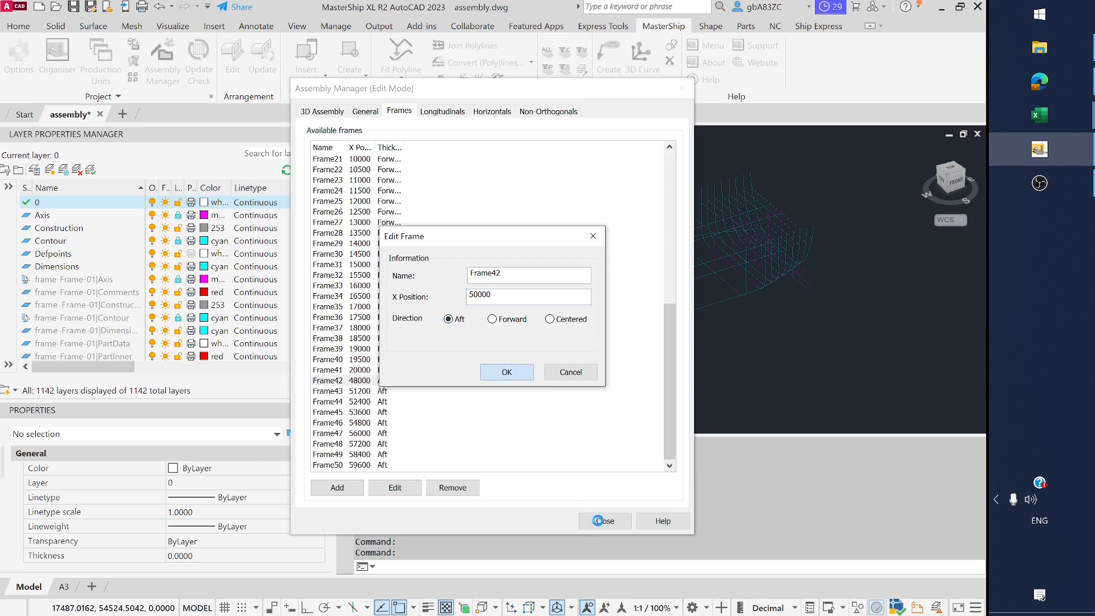
pyautogui.press('Return')
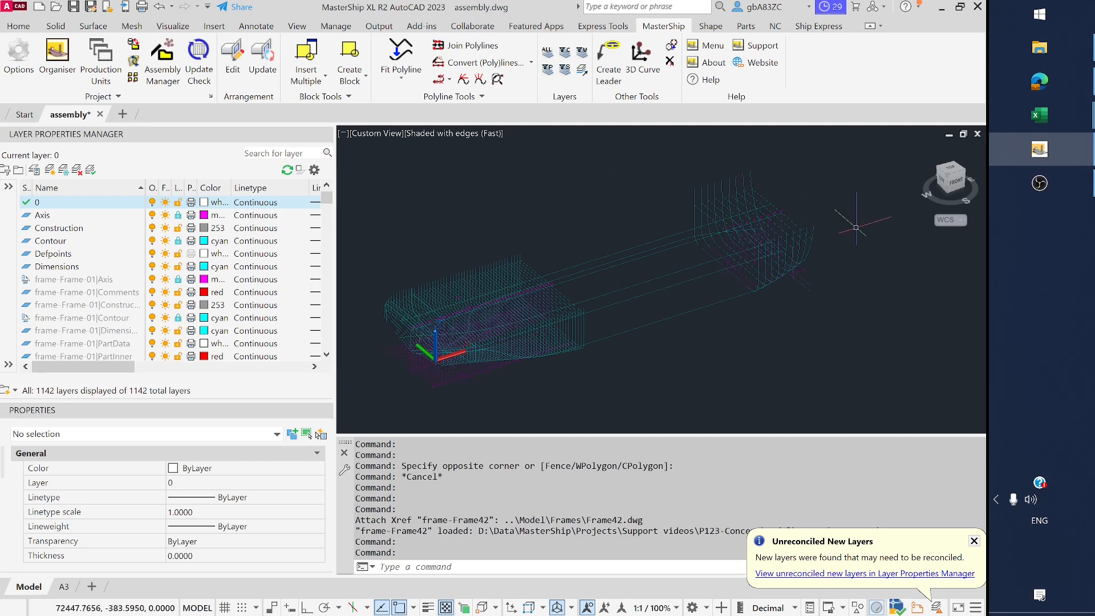
# - Attach ShellExpansion-1.dwg to the assembly as an external reference at insertion point 0,0,0 with scale 1.00 and a relative path
pyautogui.scroll(-1, 553, 200)
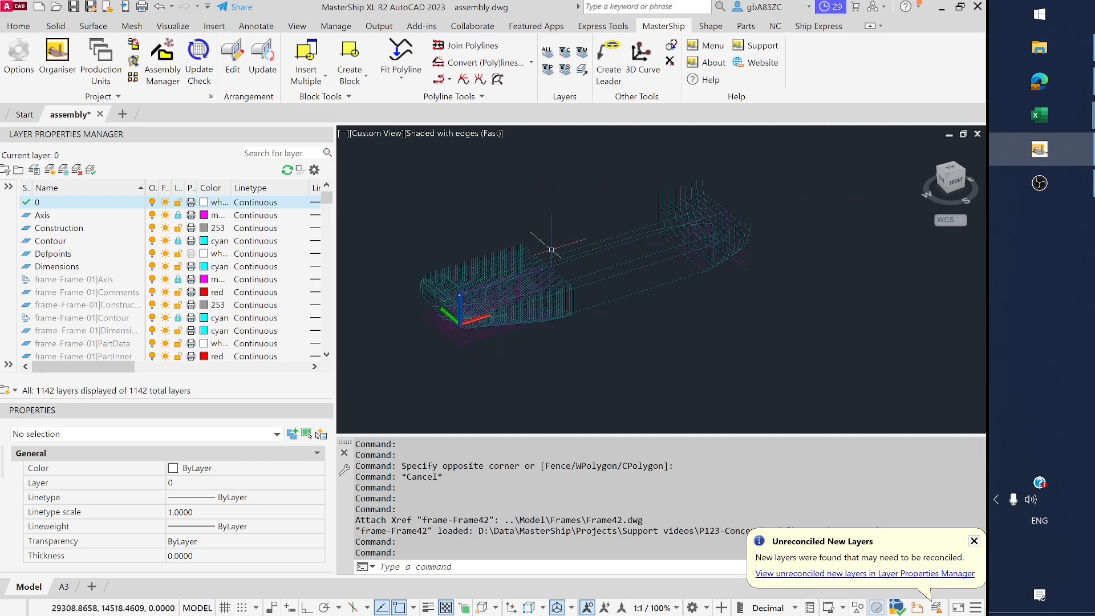
pyautogui.moveTo(588, 195); pyautogui.dragTo(588, 195, button='middle')
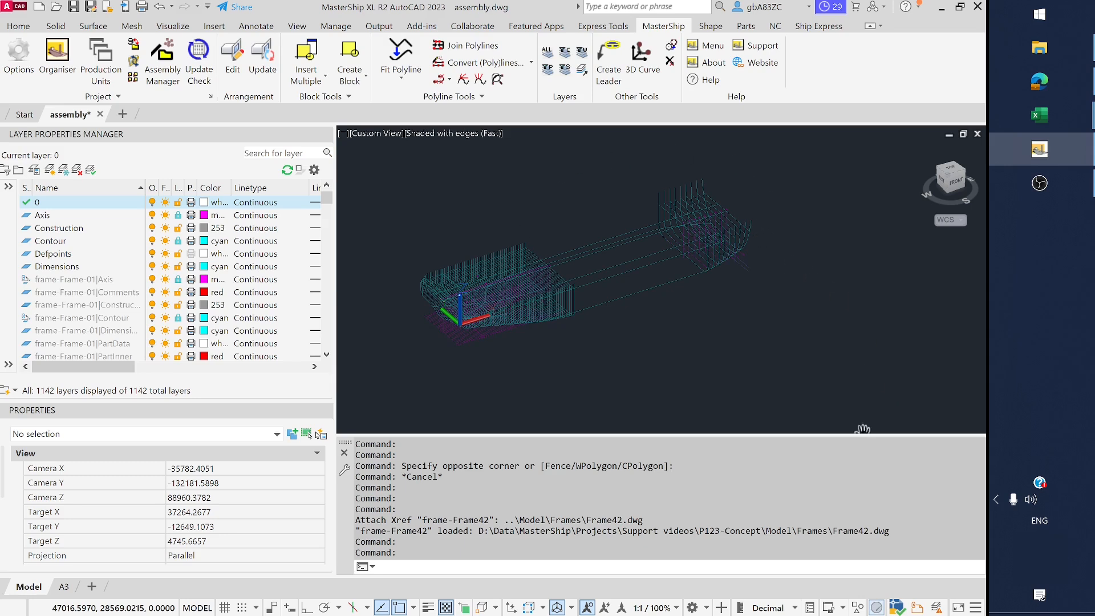
pyautogui.click(922, 608)
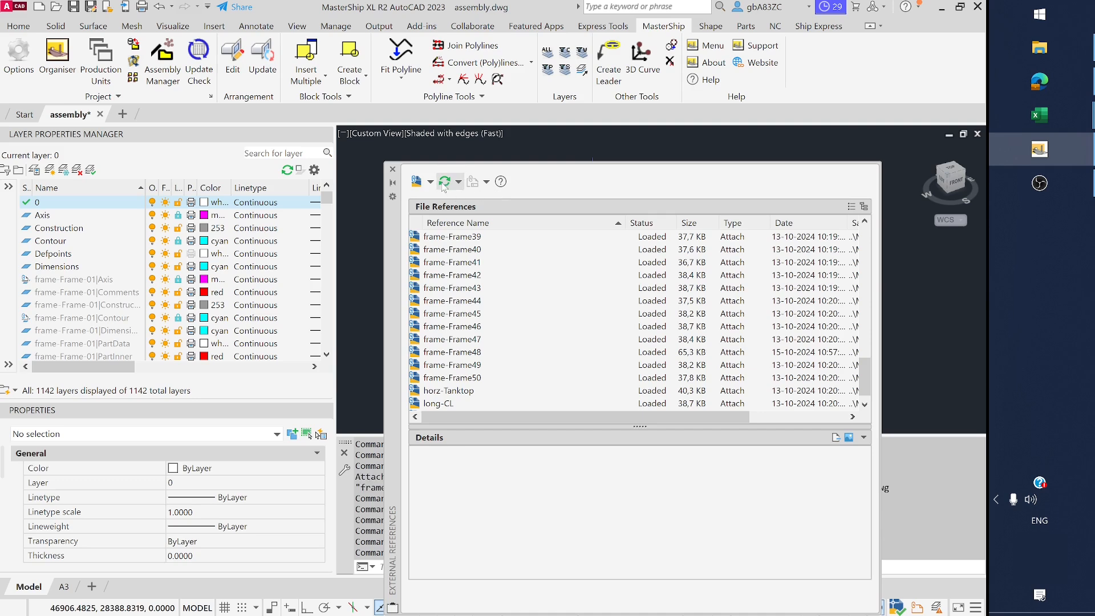
pyautogui.click(429, 182)
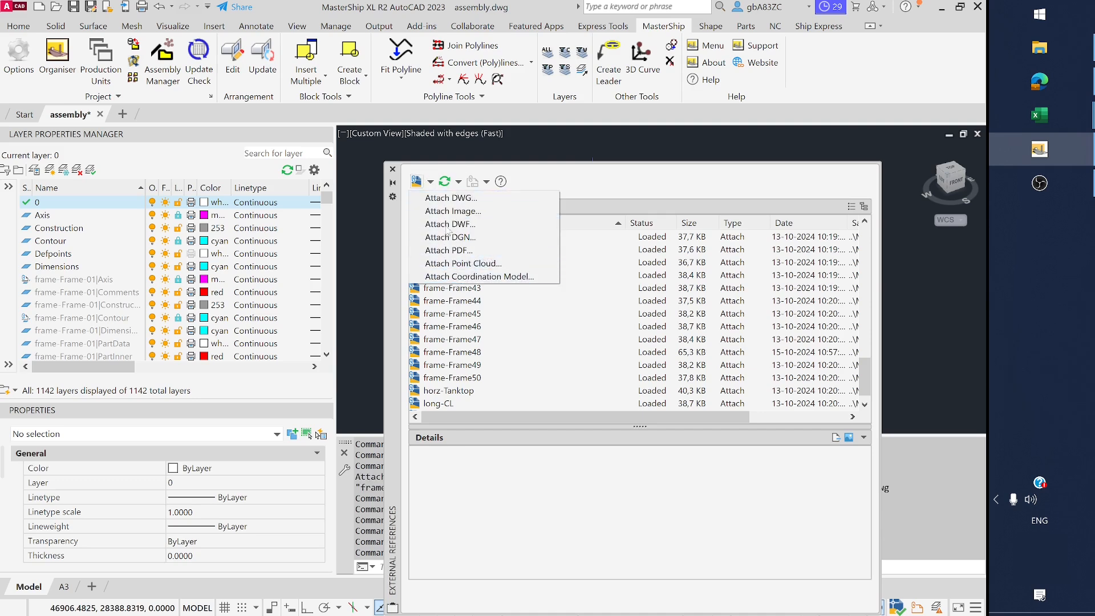
pyautogui.click(451, 197)
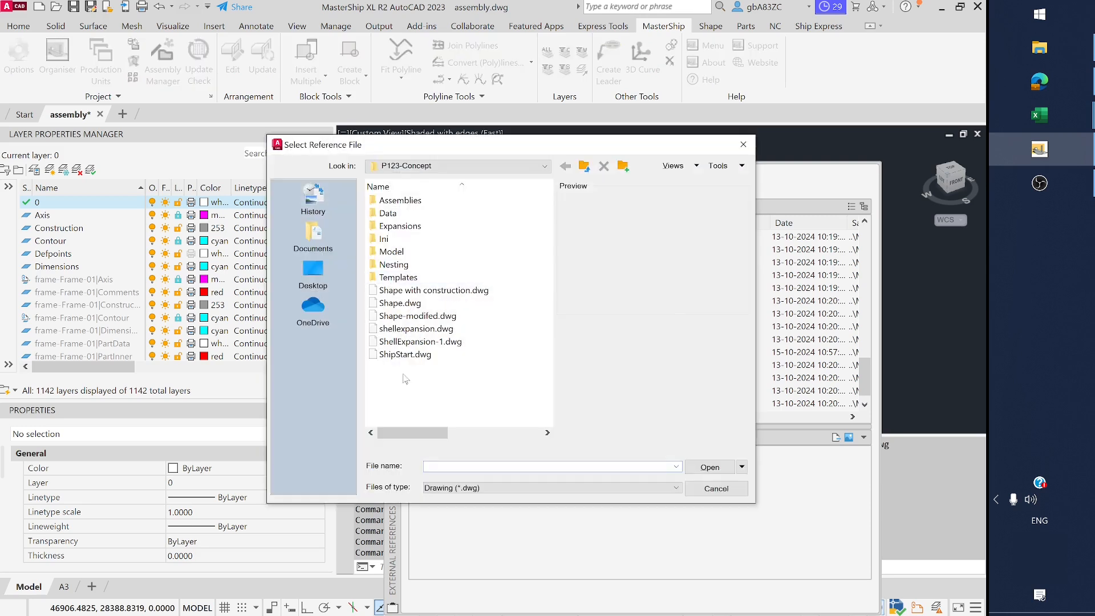
pyautogui.click(431, 342)
pyautogui.click(710, 467)
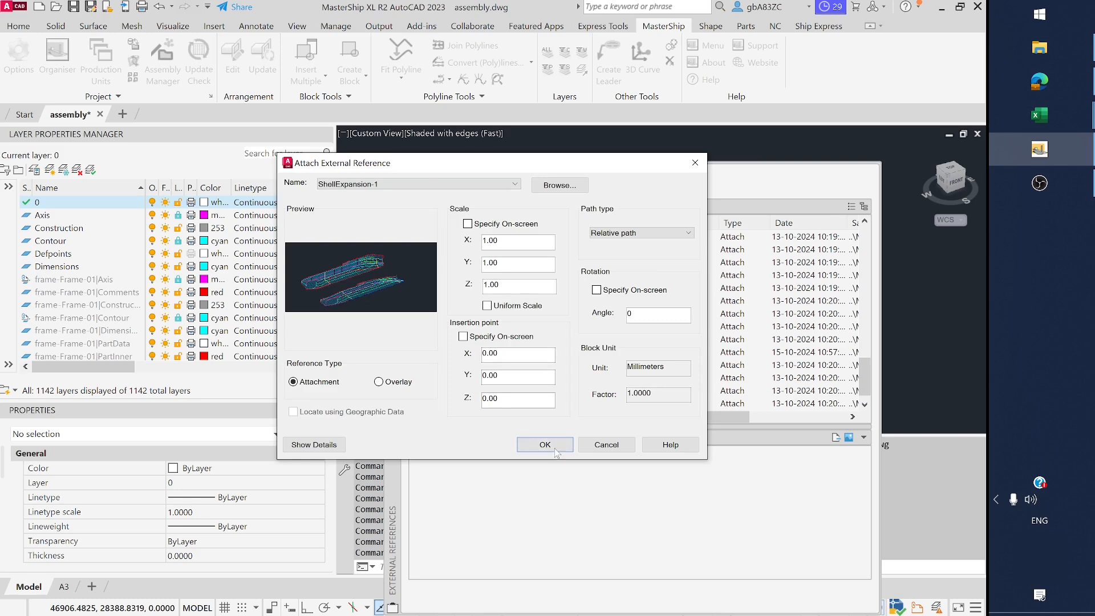
pyautogui.click(545, 444)
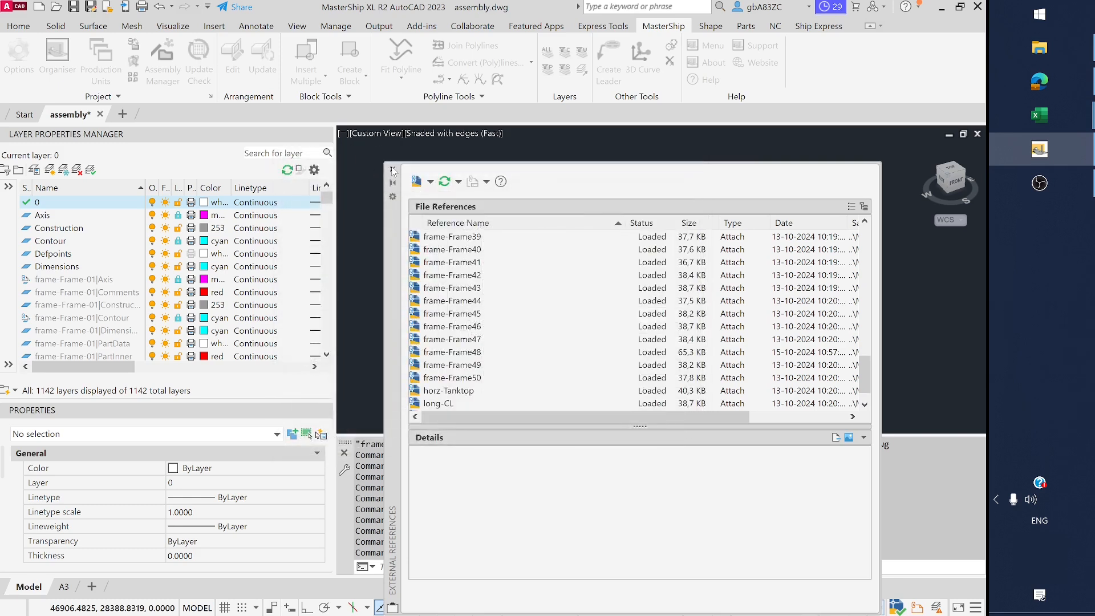
pyautogui.click(393, 169)
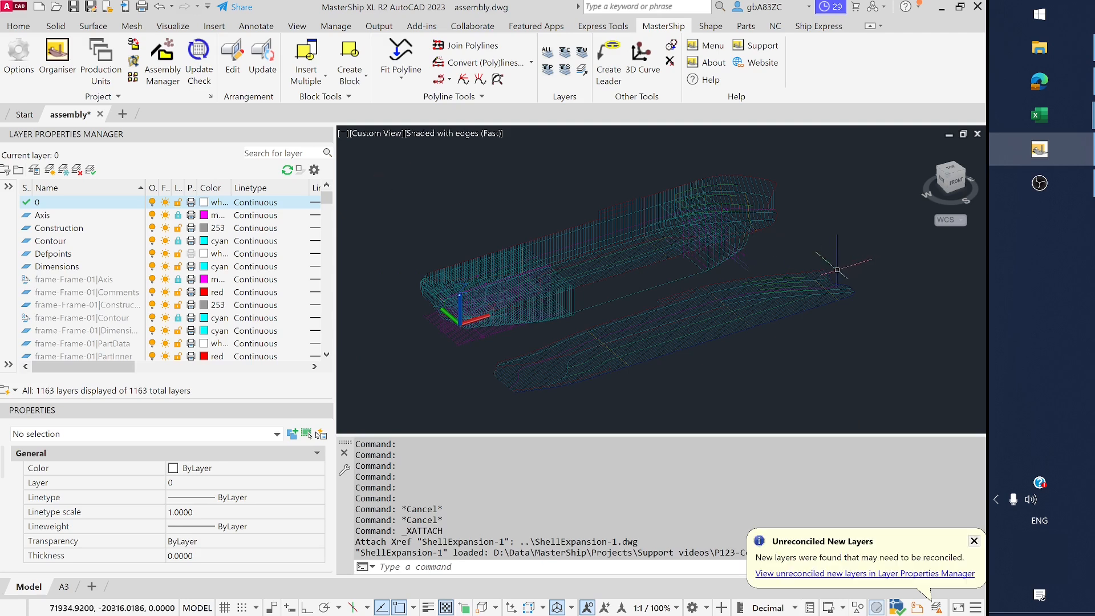
# - Examine the attached shell expansion, both its flat layout and its lines on the 3D hull around the frames
pyautogui.scroll(2, 804, 311)
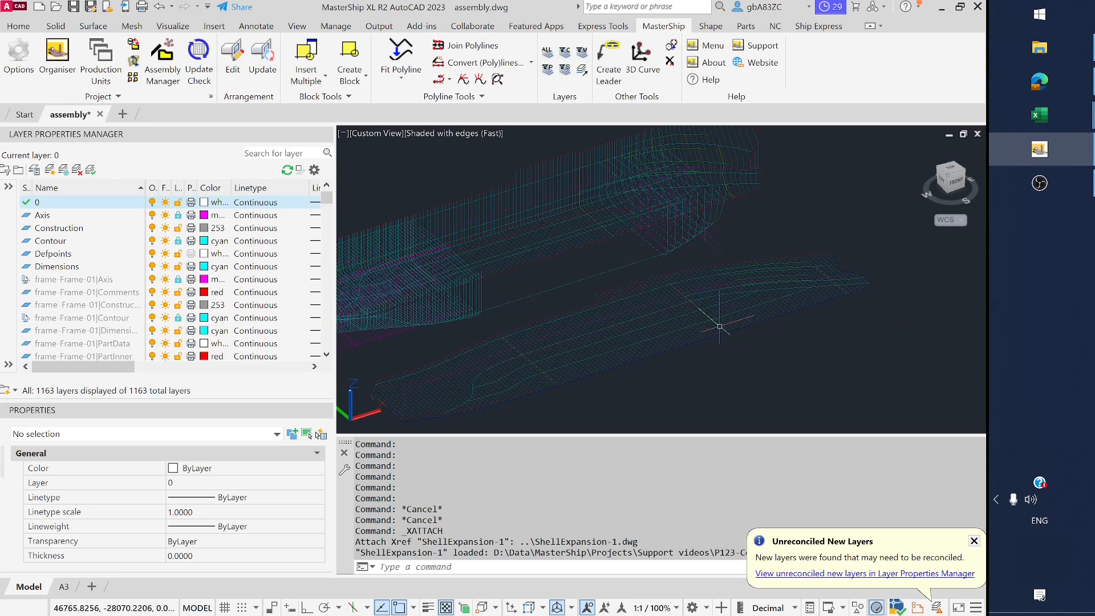
pyautogui.scroll(5, 720, 326)
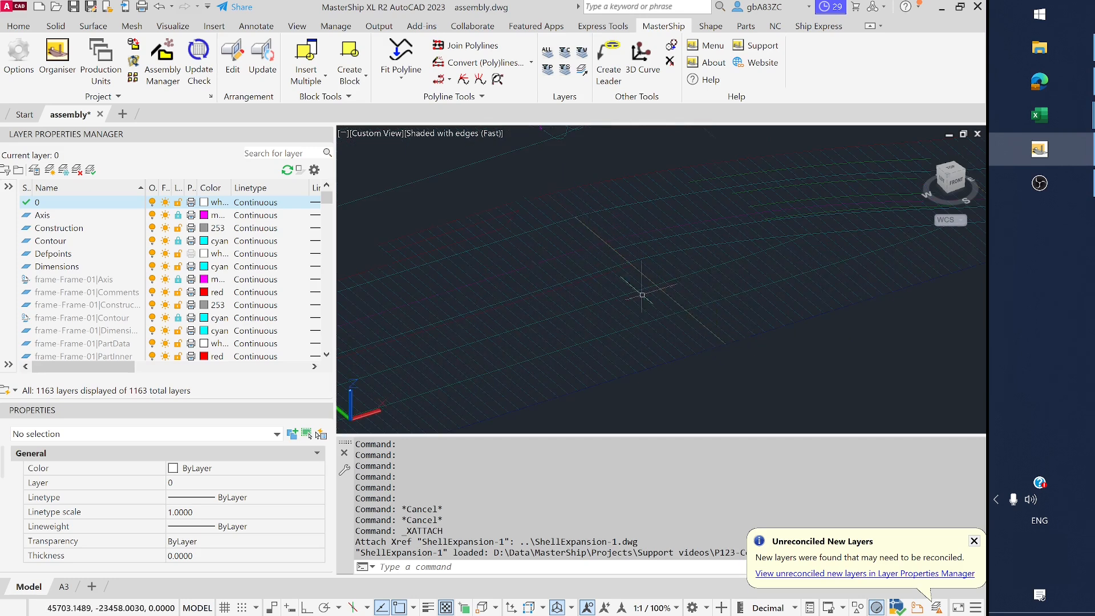
pyautogui.scroll(-3, 733, 311)
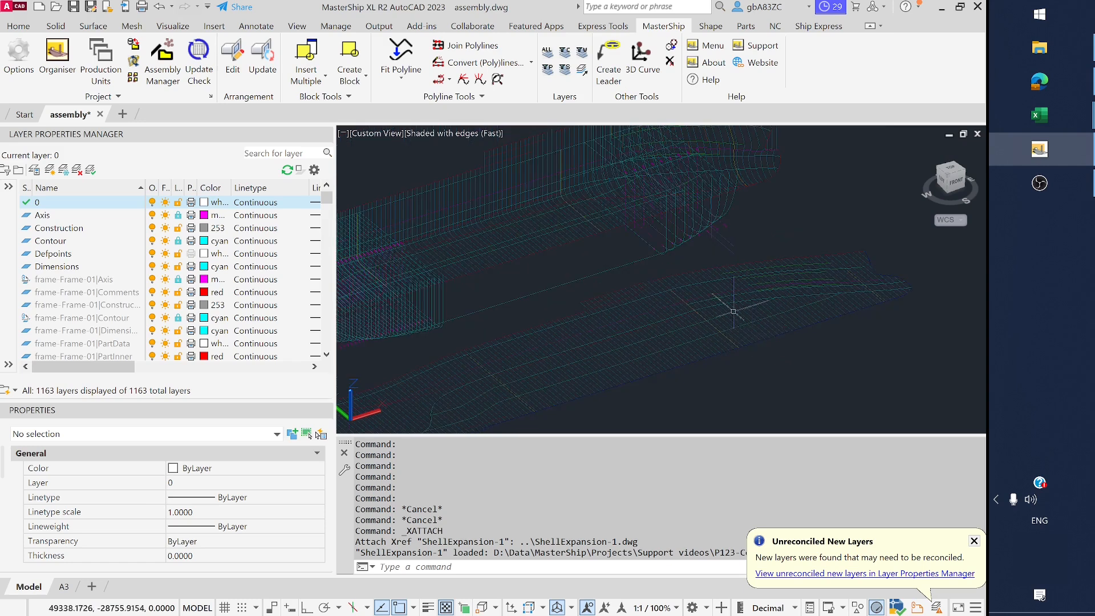
pyautogui.scroll(3, 559, 157)
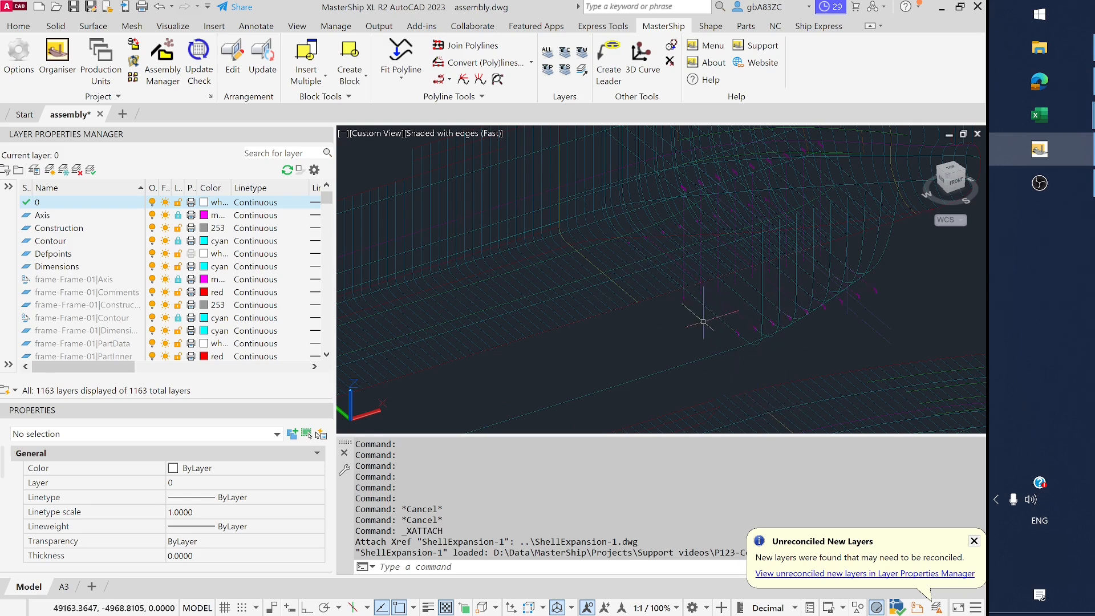
pyautogui.scroll(-3, 784, 251)
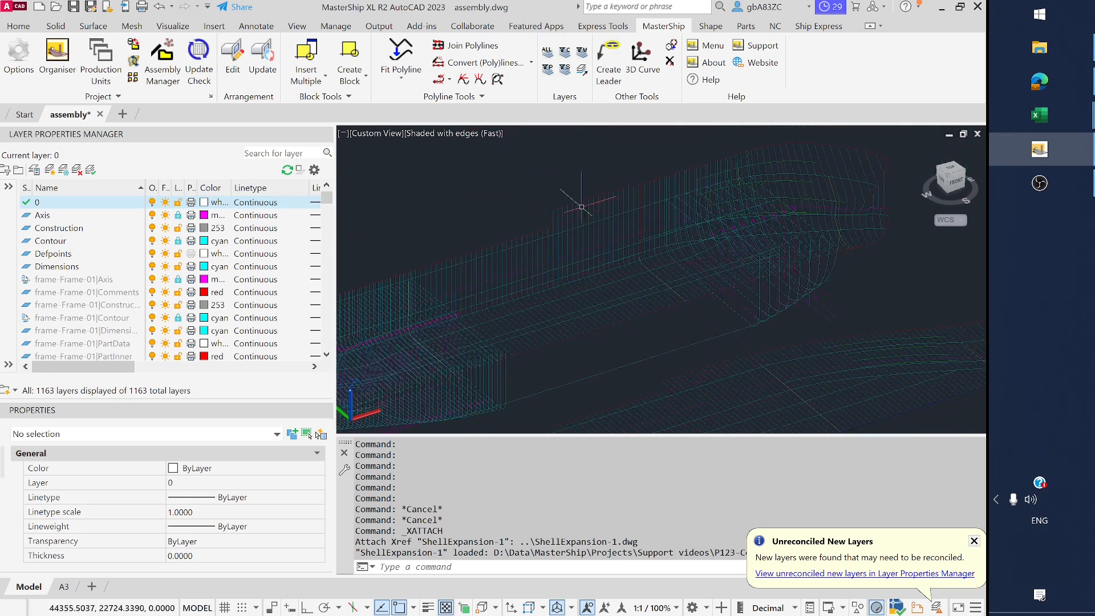
pyautogui.scroll(3, 791, 166)
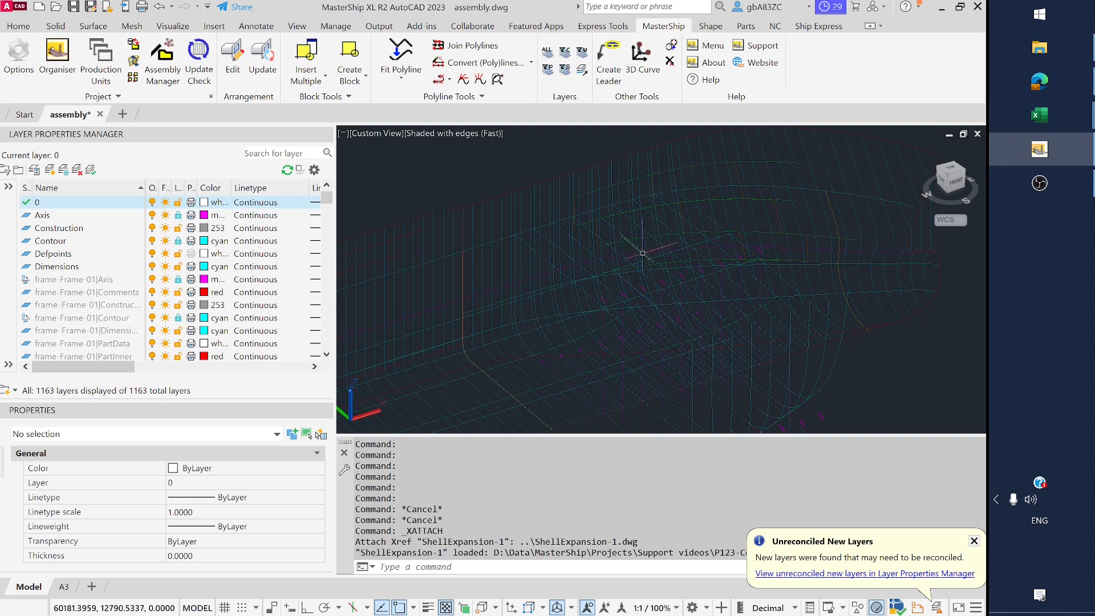
pyautogui.scroll(-3, 638, 242)
pyautogui.scroll(-1, 809, 234)
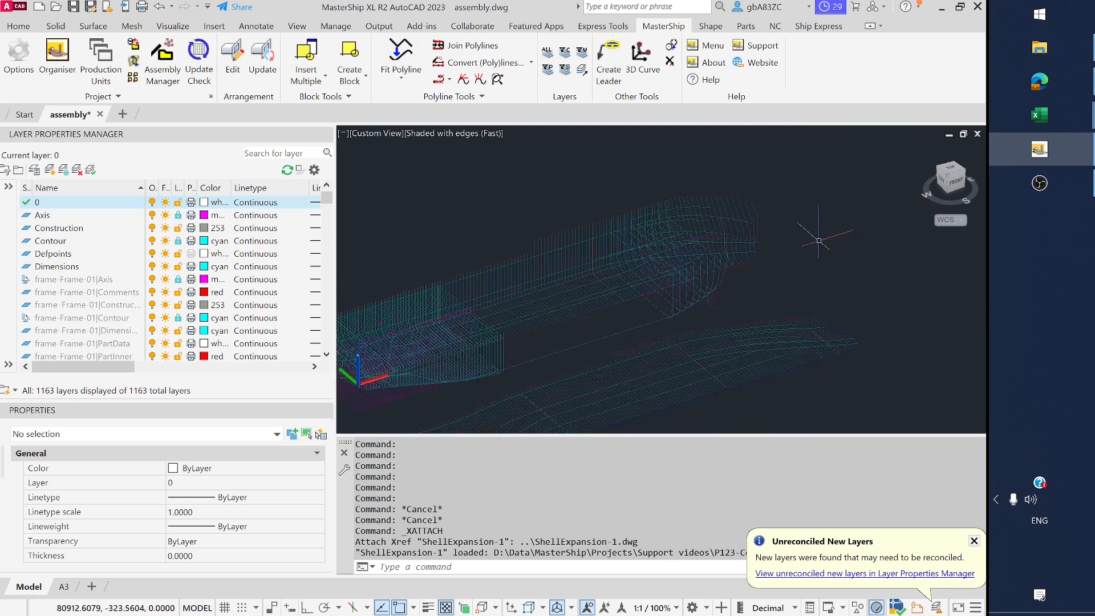
pyautogui.scroll(-1, 810, 233)
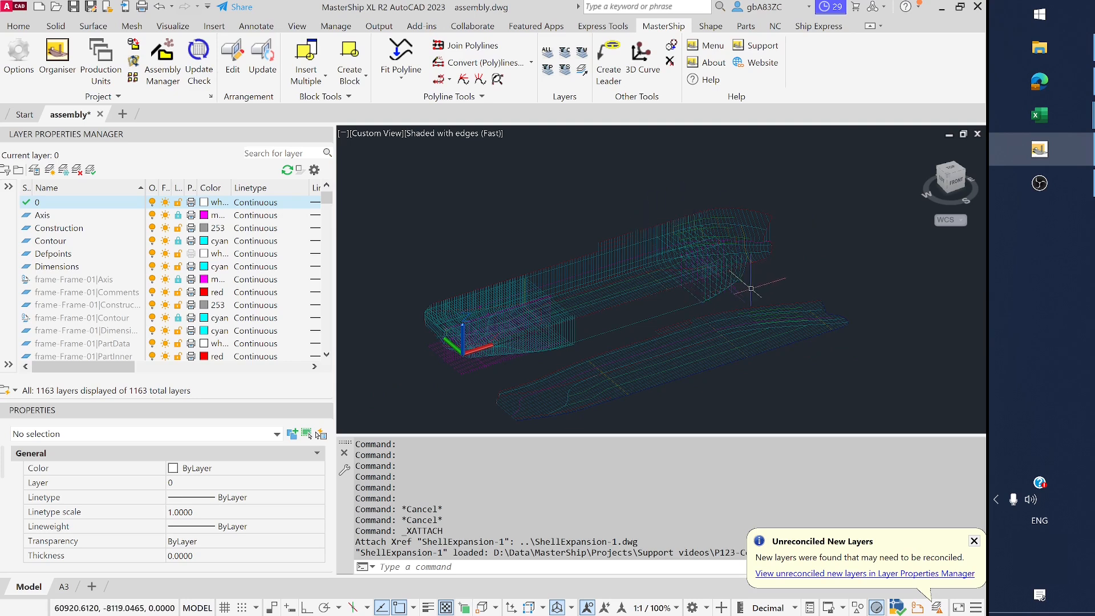
# - Open the Frame48 external reference from the 3D assembly as its own drawing
pyautogui.scroll(3, 736, 271)
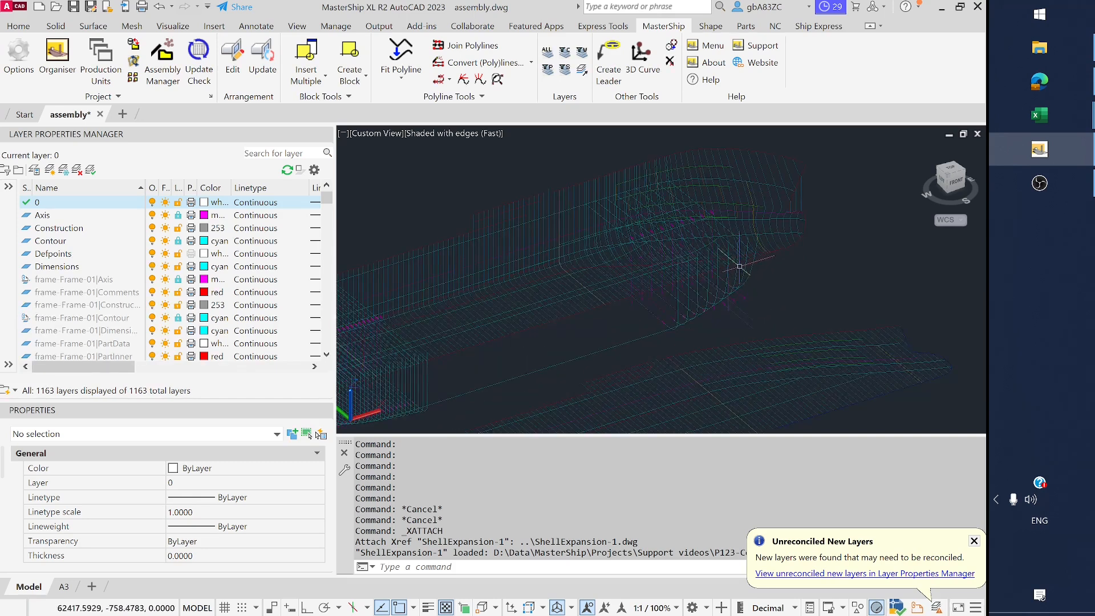
pyautogui.click(744, 311)
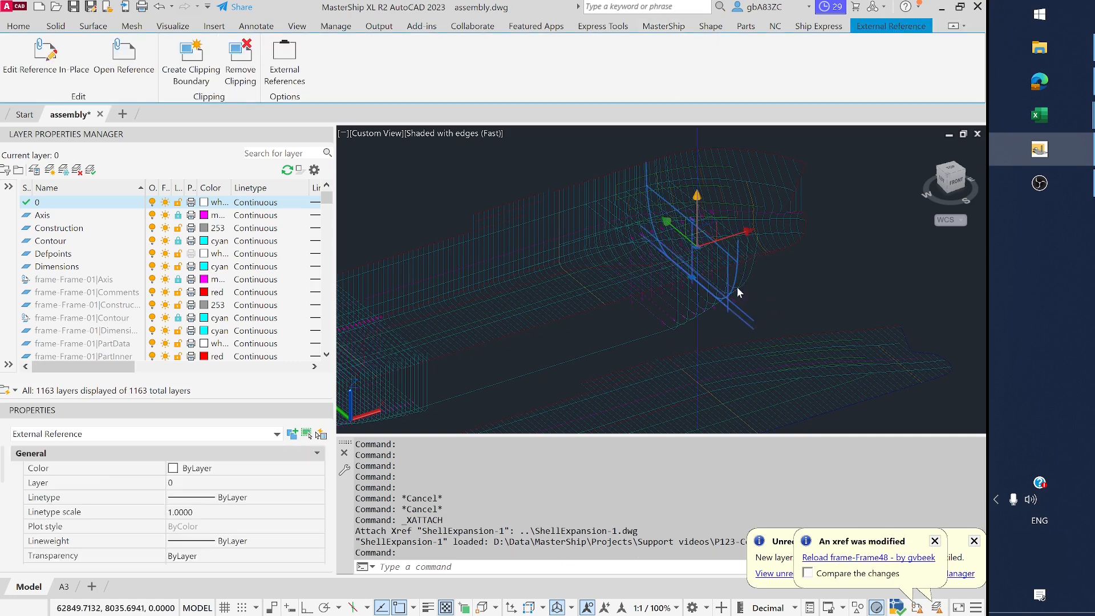
pyautogui.click(122, 54)
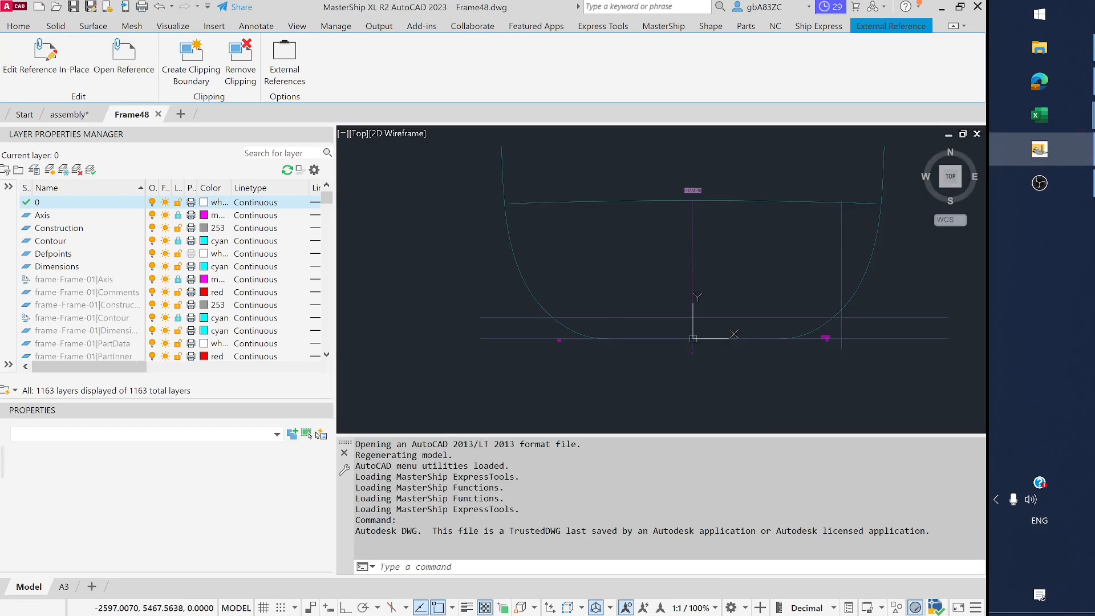
pyautogui.moveTo(818, 232)
pyautogui.mouseDown(button='middle')
pyautogui.moveTo(768, 245)
pyautogui.moveTo(780, 245)
pyautogui.mouseUp(button='middle')
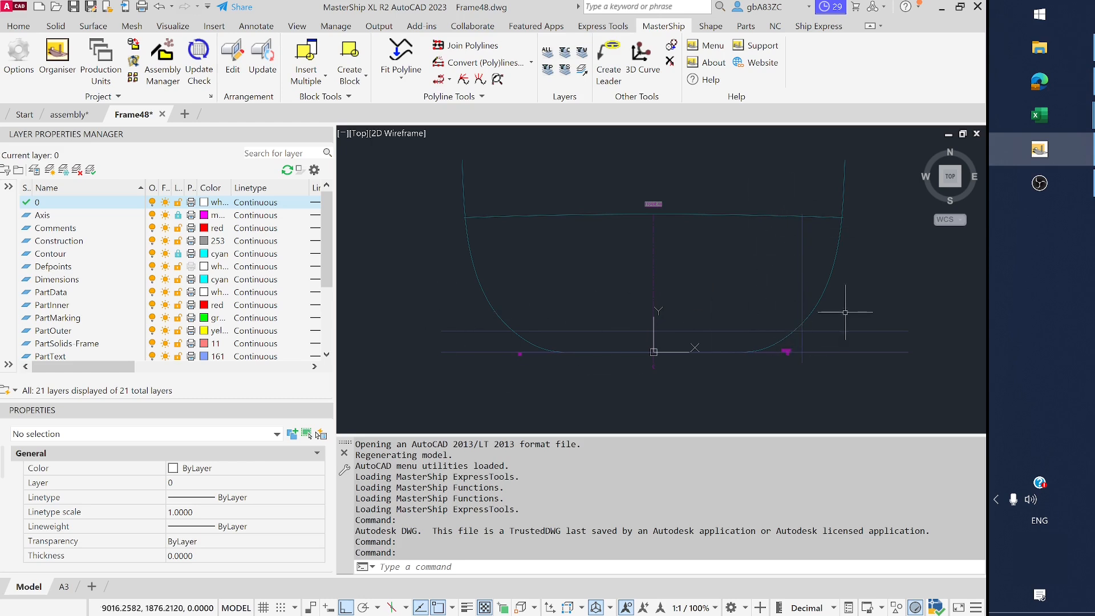
# - Bring up the part creation tools and select the vertical reference line near the hull side in the Frame48 section
pyautogui.click(745, 26)
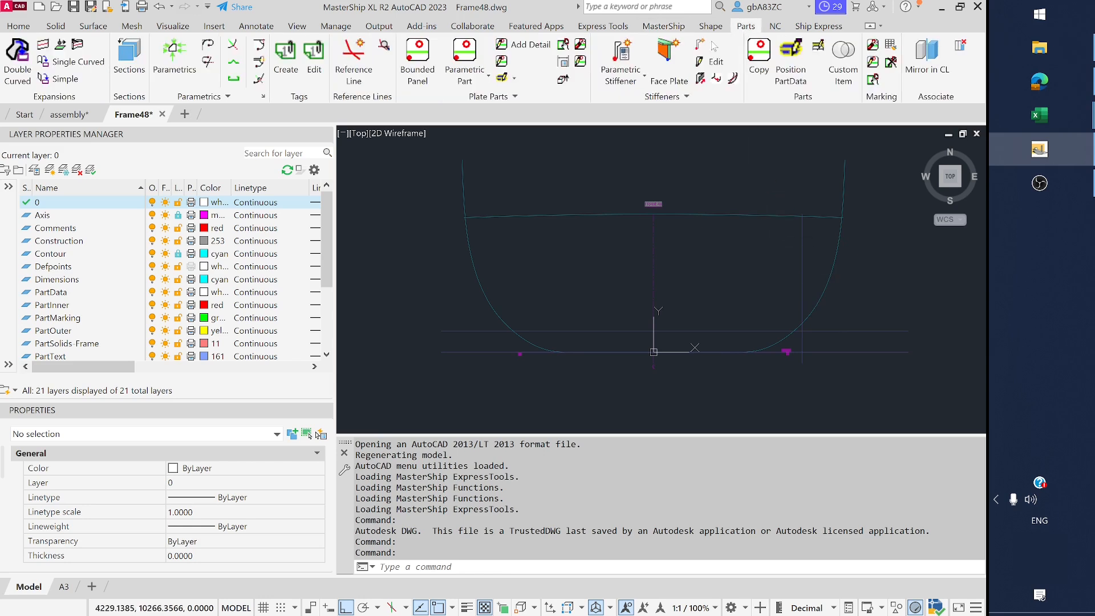
pyautogui.click(807, 241)
pyautogui.click(784, 288)
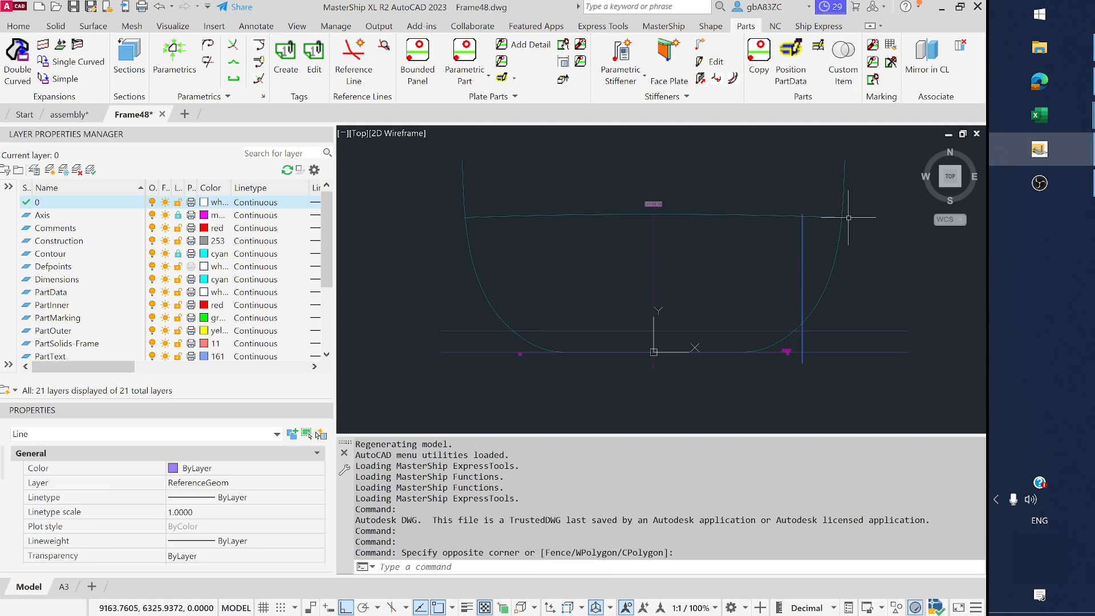
# - Examine the Web 3 parameters among the web shapes of the main parametric toolkit, without creating a part
pyautogui.press('Escape')
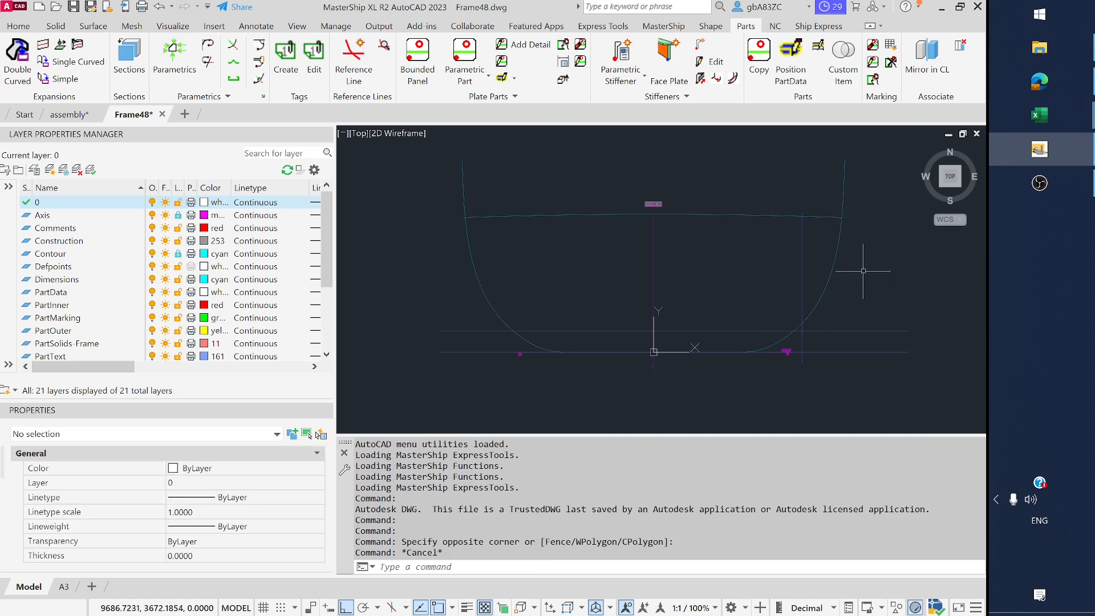
pyautogui.moveTo(761, 265)
pyautogui.mouseDown(button='middle')
pyautogui.moveTo(740, 259)
pyautogui.moveTo(751, 270)
pyautogui.mouseUp(button='middle')
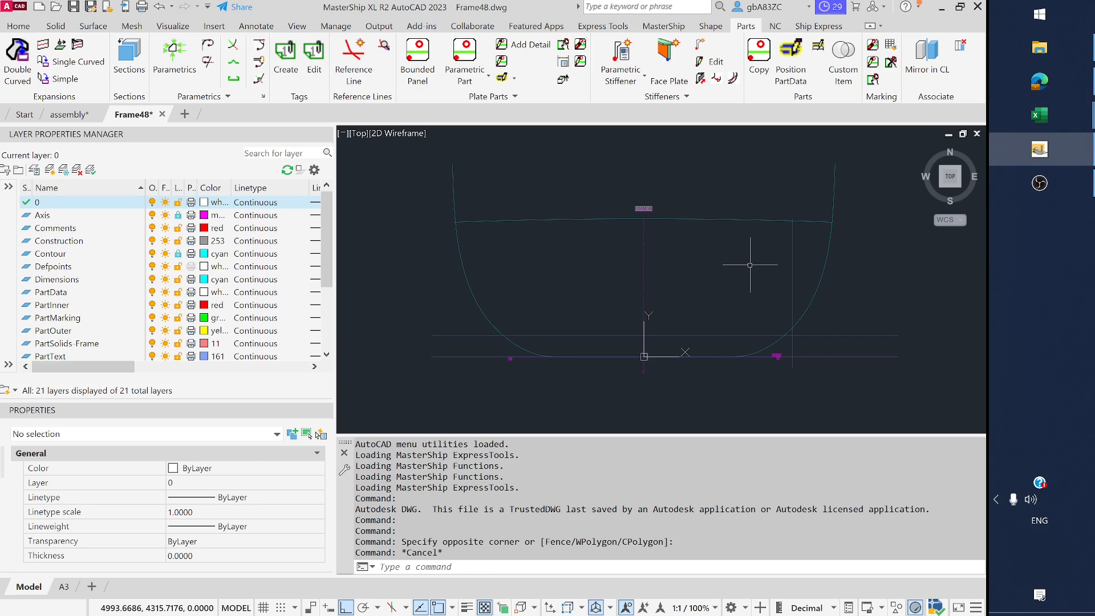
pyautogui.write('main')
pyautogui.click(464, 55)
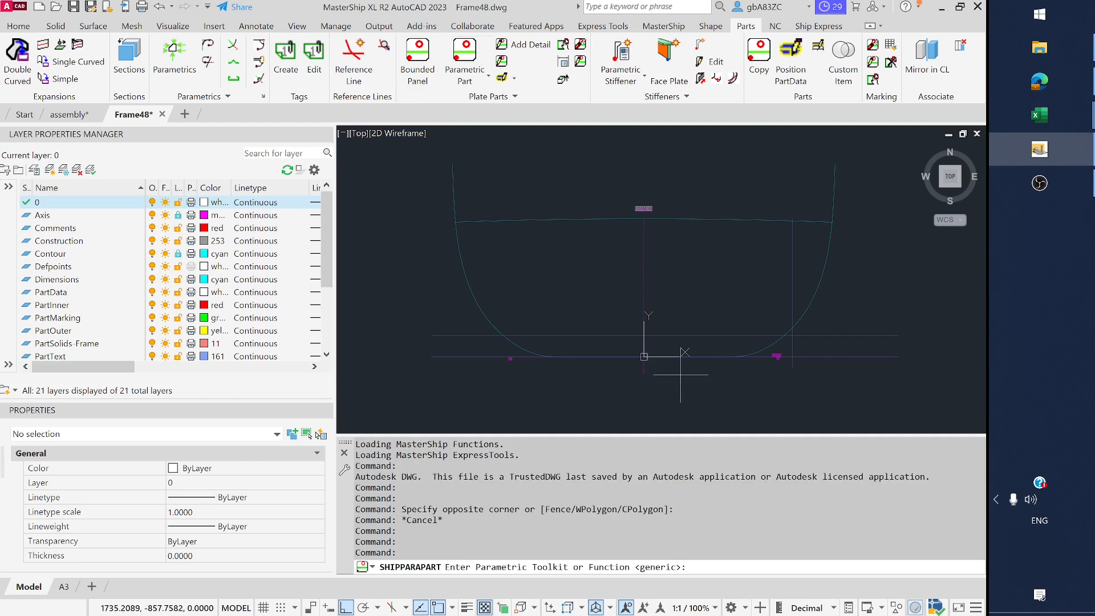
pyautogui.write('main')
pyautogui.press('Return')
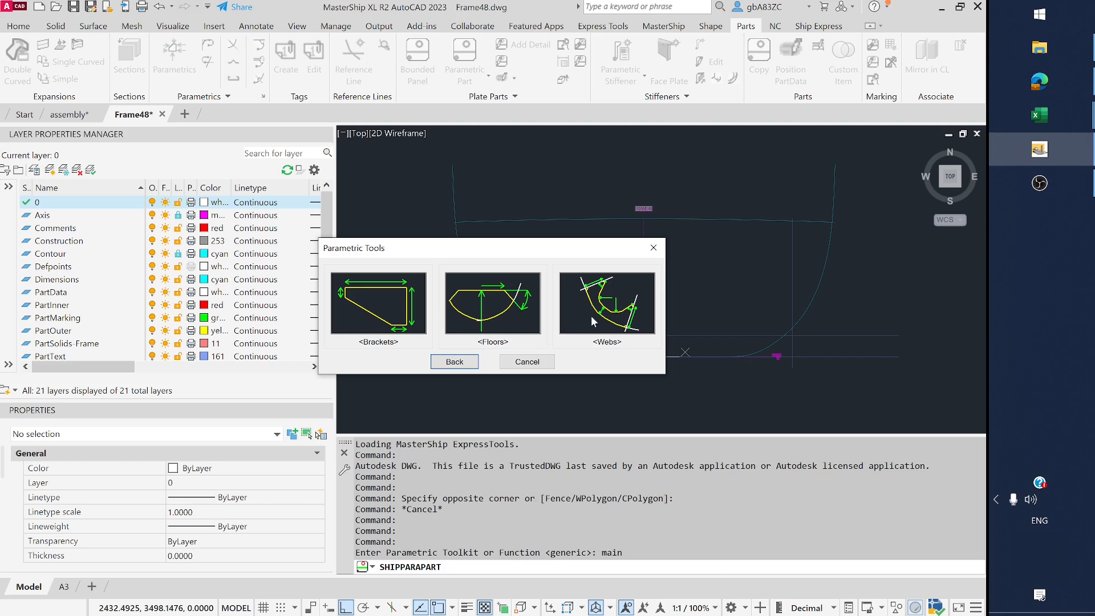
pyautogui.click(600, 305)
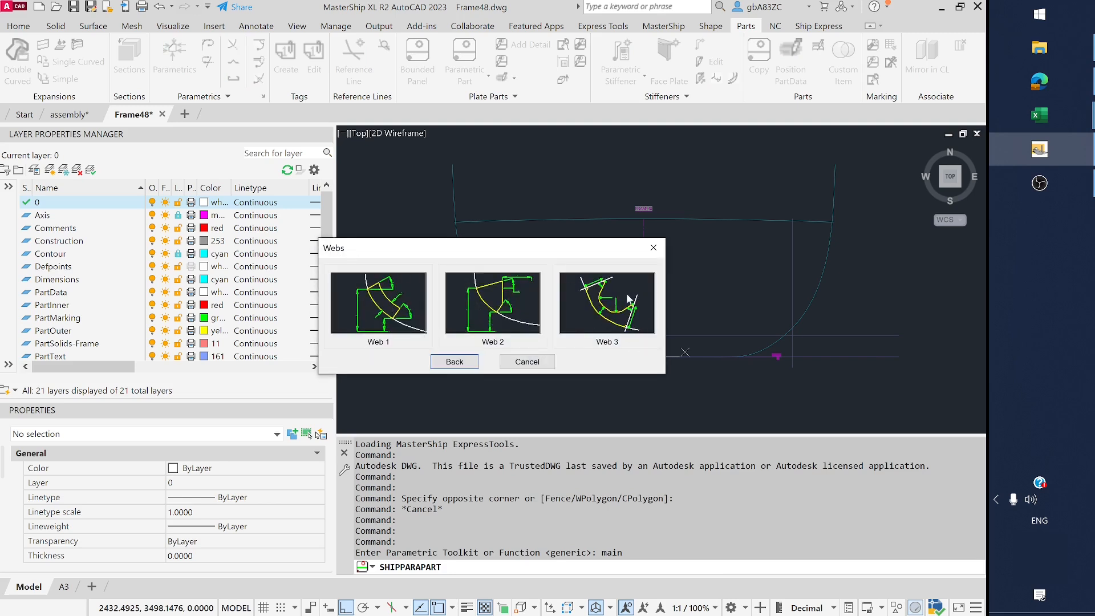
pyautogui.click(599, 308)
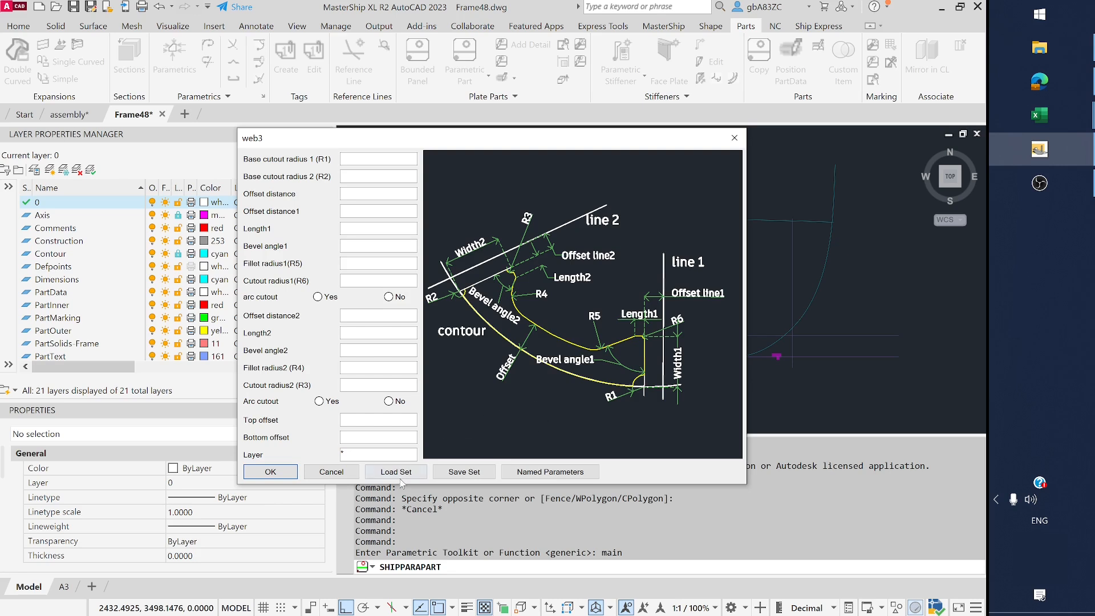
pyautogui.click(331, 472)
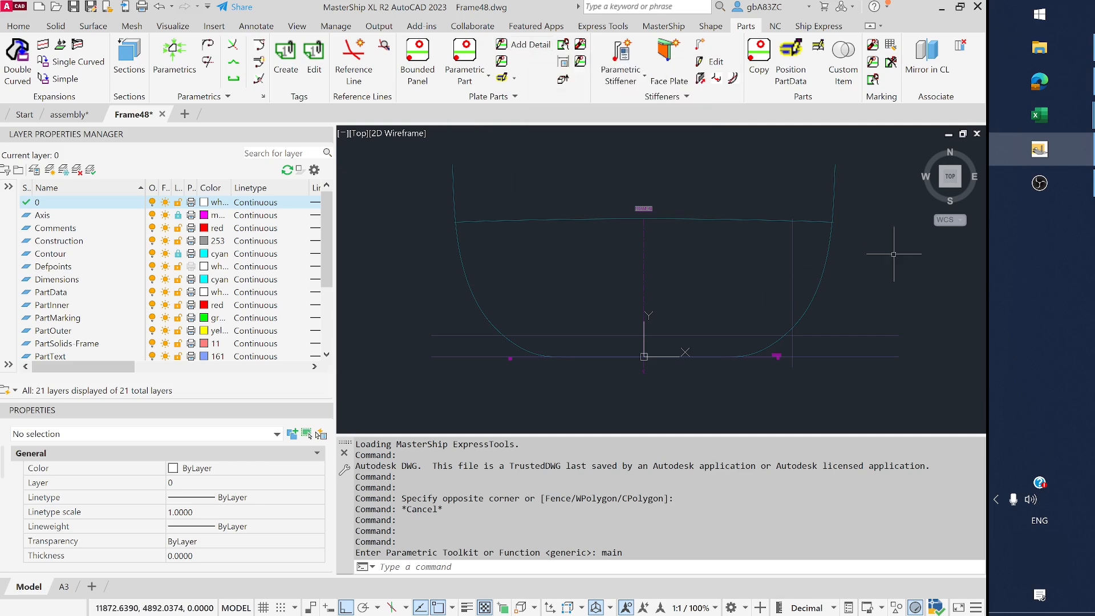
# - Define a bounded panel enclosed by the vertical reference line, the deck line and the adjacent hull contour
pyautogui.moveTo(816, 293)
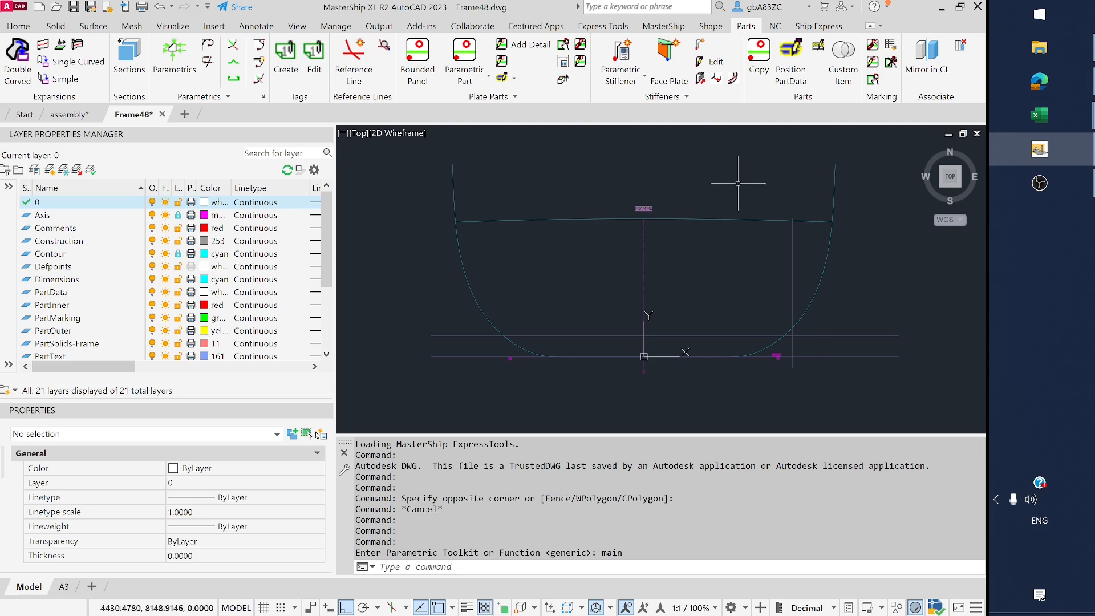
pyautogui.click(415, 53)
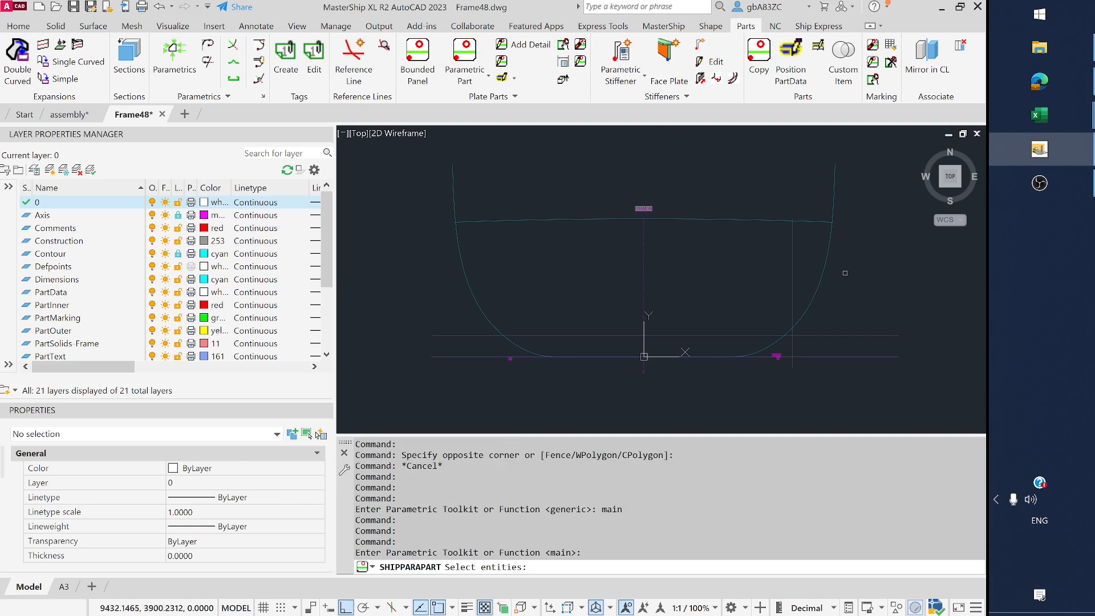
pyautogui.click(791, 250)
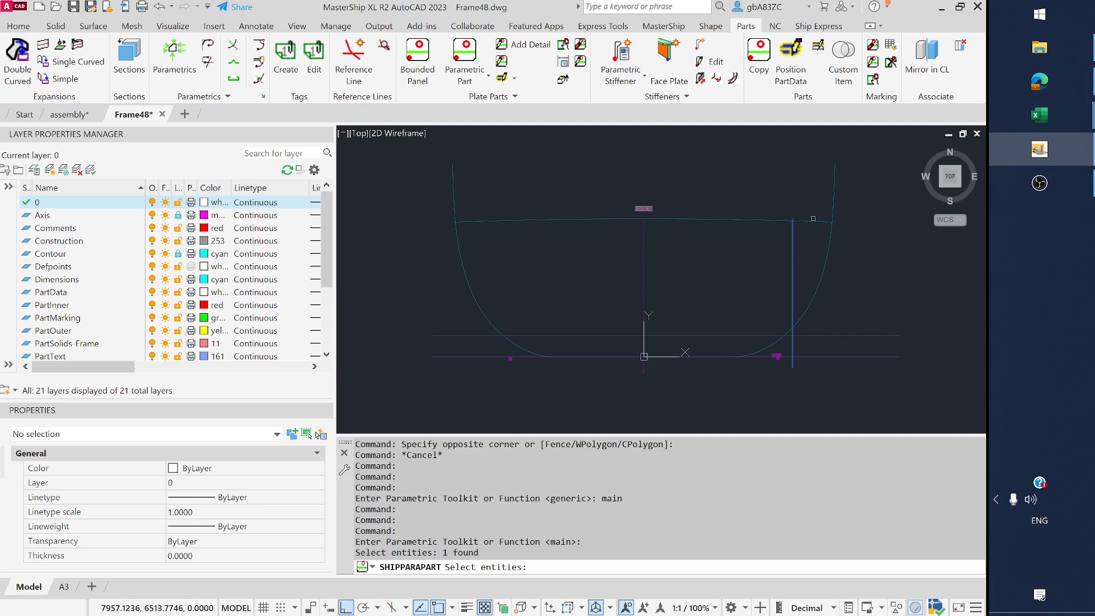
pyautogui.click(828, 221)
pyautogui.click(834, 200)
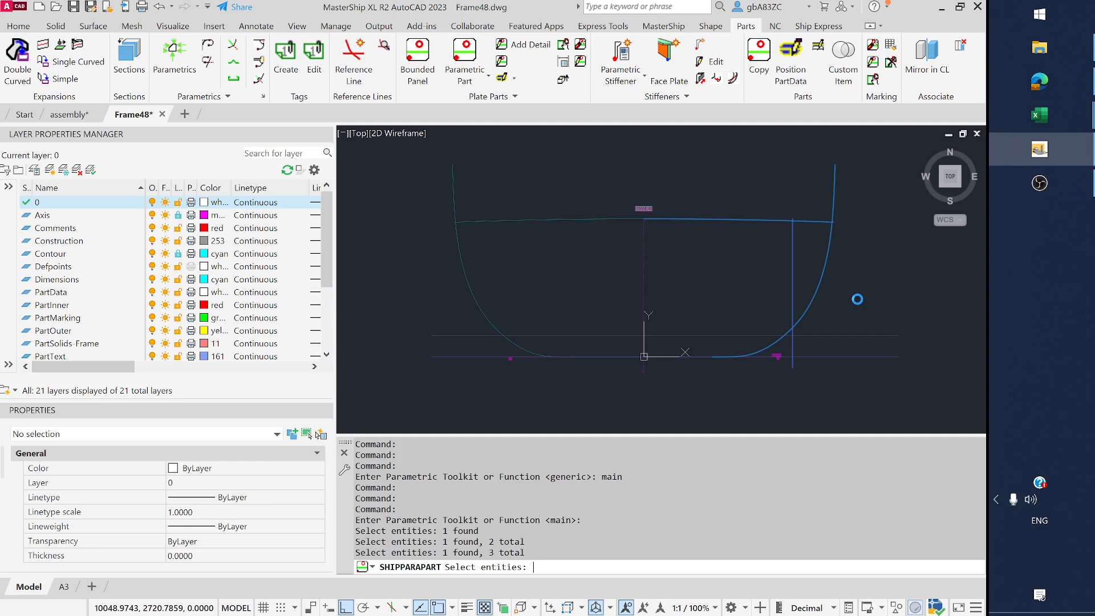
pyautogui.press('Return')
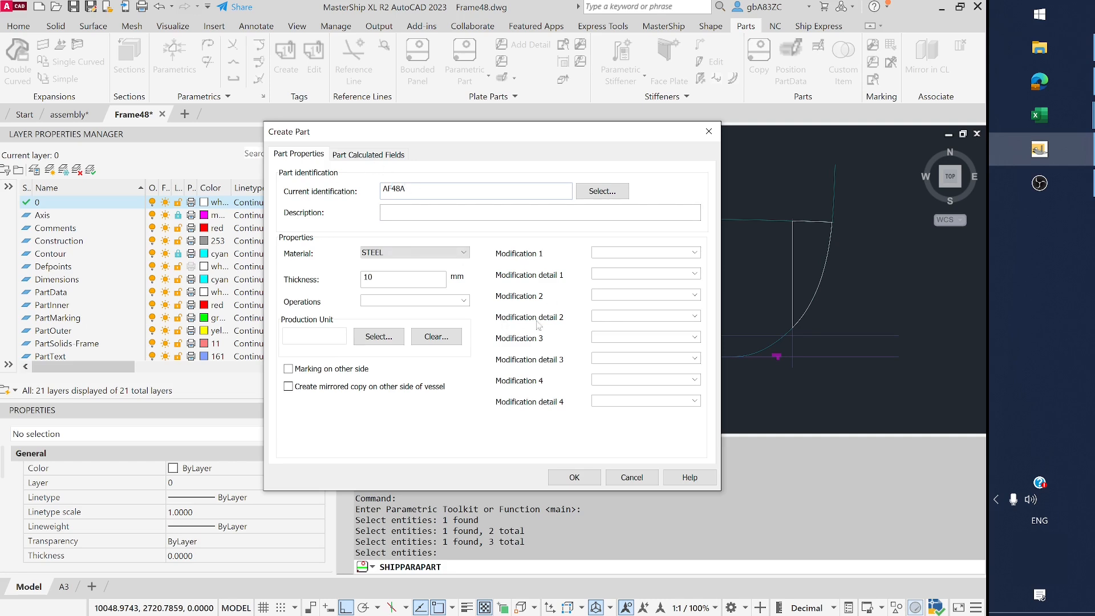
# - Create the panel in STEEL with a thickness of 12 mm, redefining the existing part AF48A
pyautogui.click(411, 255)
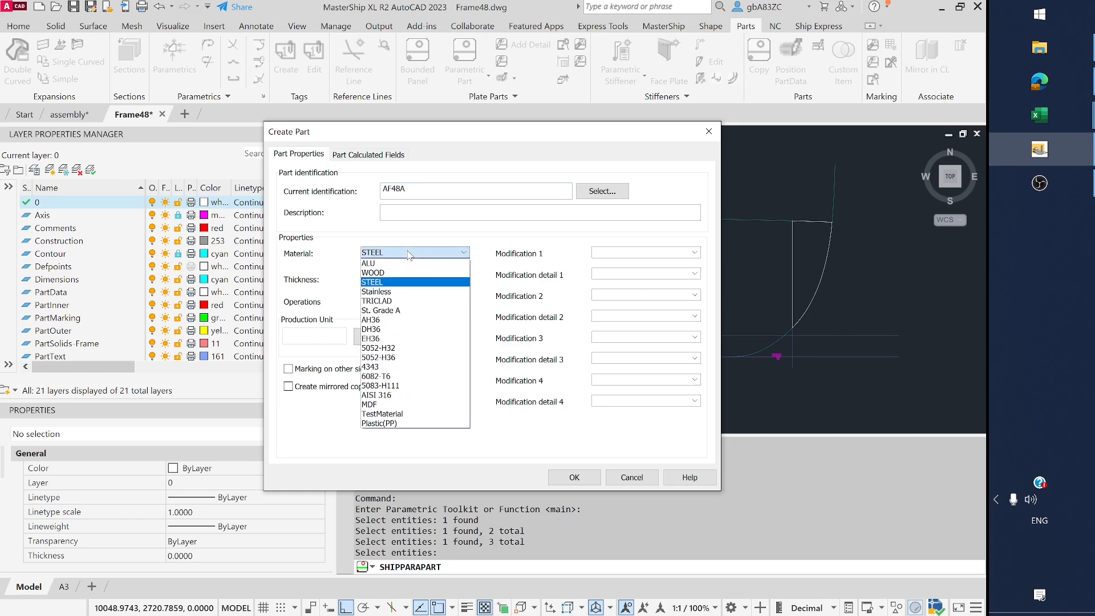
pyautogui.click(385, 283)
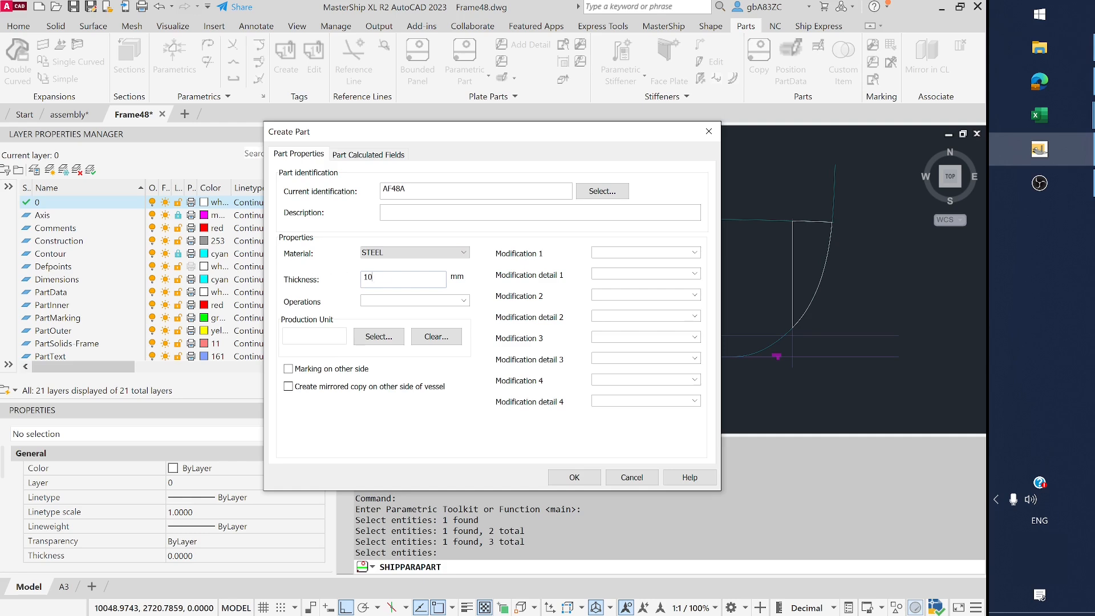
pyautogui.doubleClick(367, 277)
pyautogui.write('12')
pyautogui.click(575, 478)
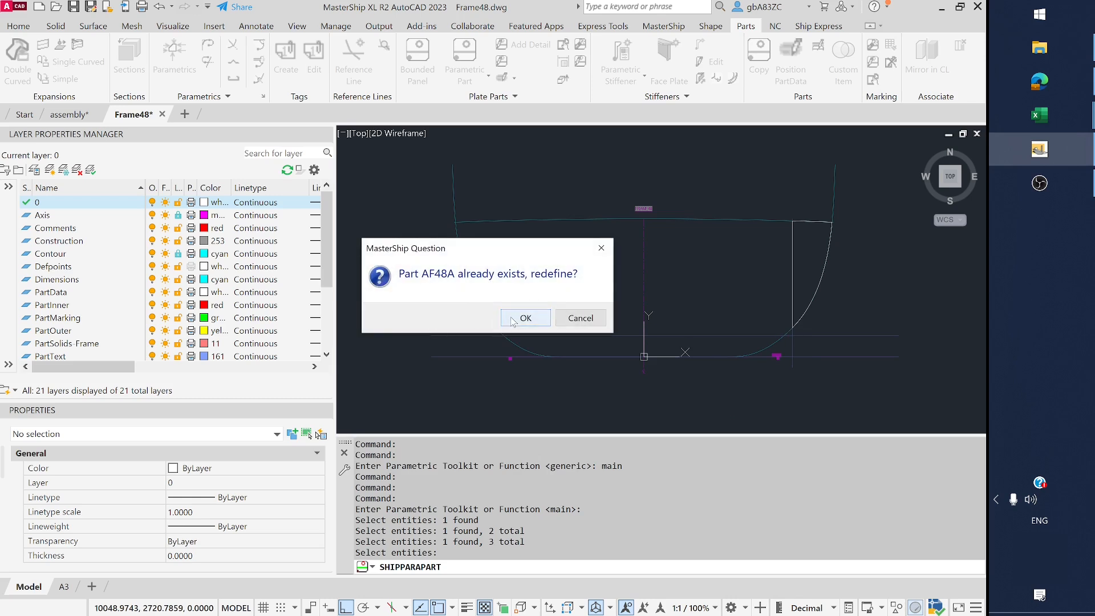
pyautogui.click(513, 320)
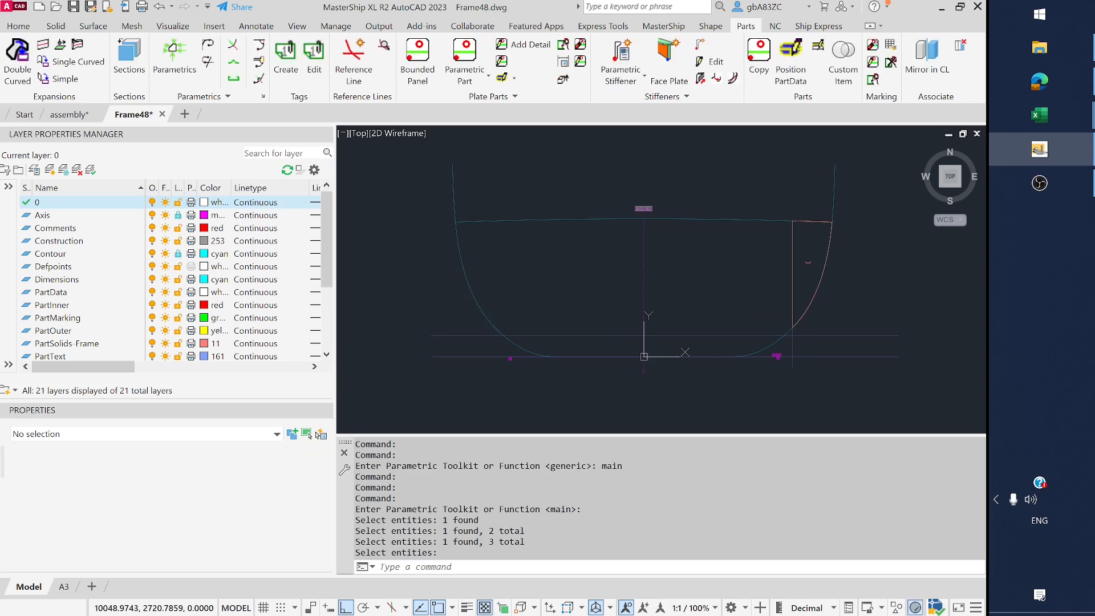
# - Create bounded panel AF48B in 12 mm STEEL between the horizontal reference line above the baseline, the baseline and both hull contours
pyautogui.scroll(1, 721, 357)
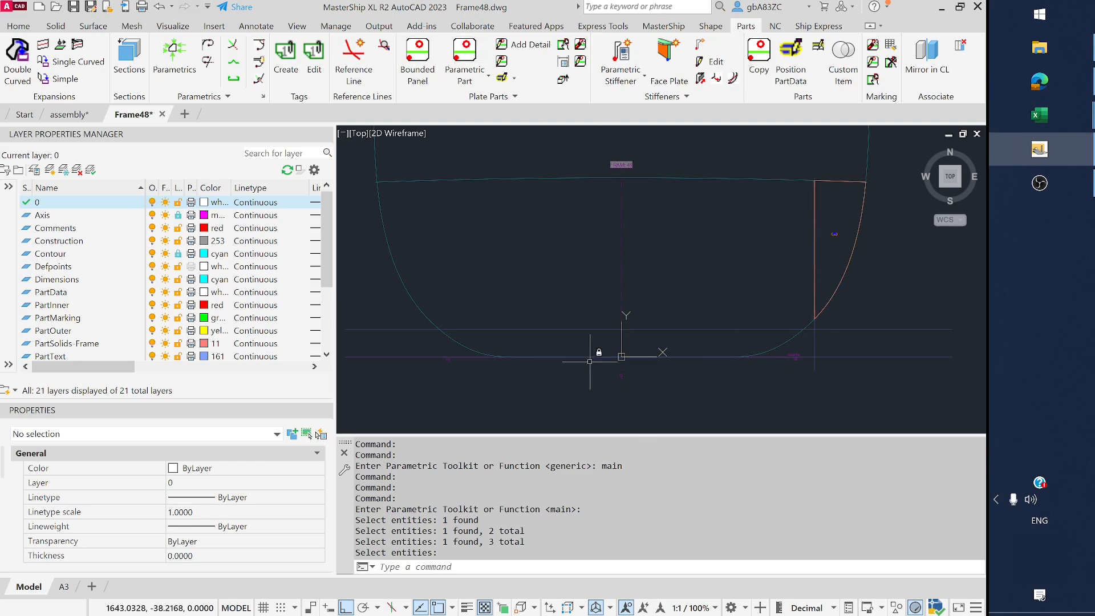
pyautogui.click(422, 55)
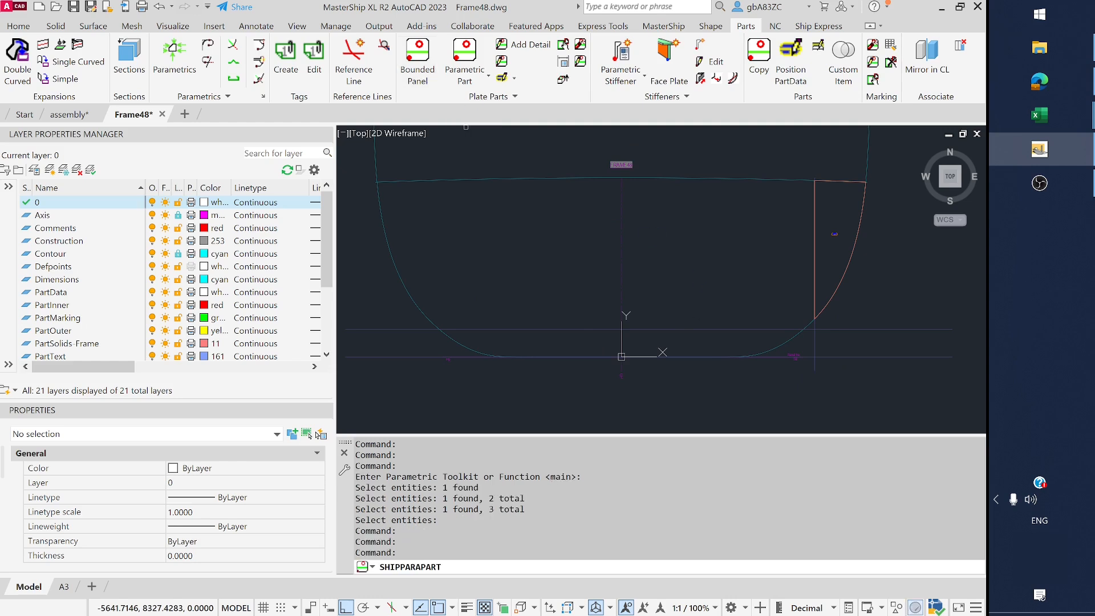
pyautogui.click(476, 328)
pyautogui.click(446, 337)
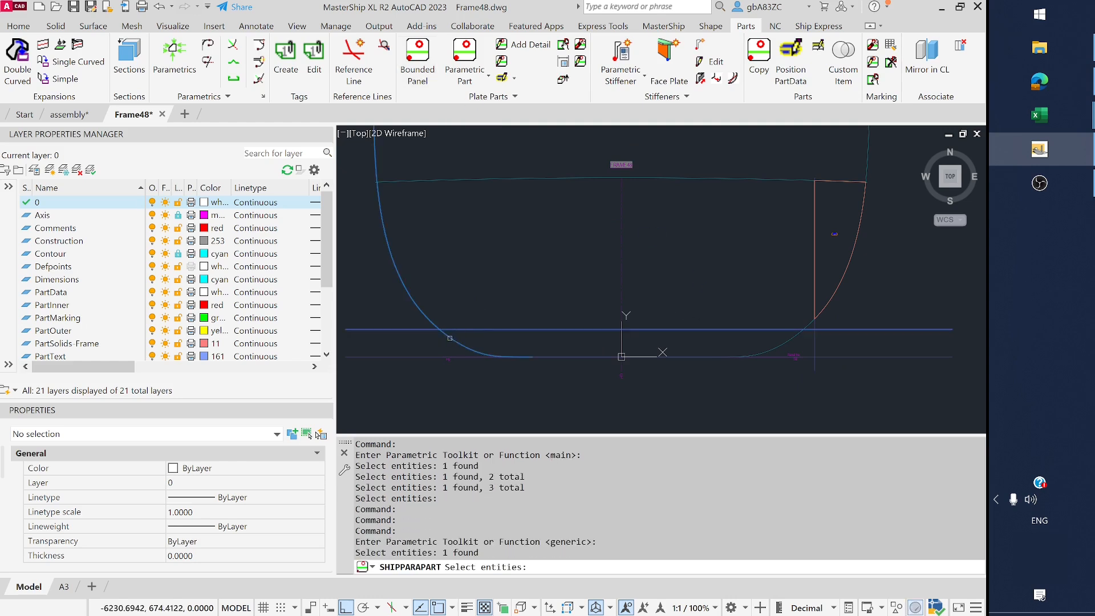
pyautogui.click(928, 356)
pyautogui.click(790, 339)
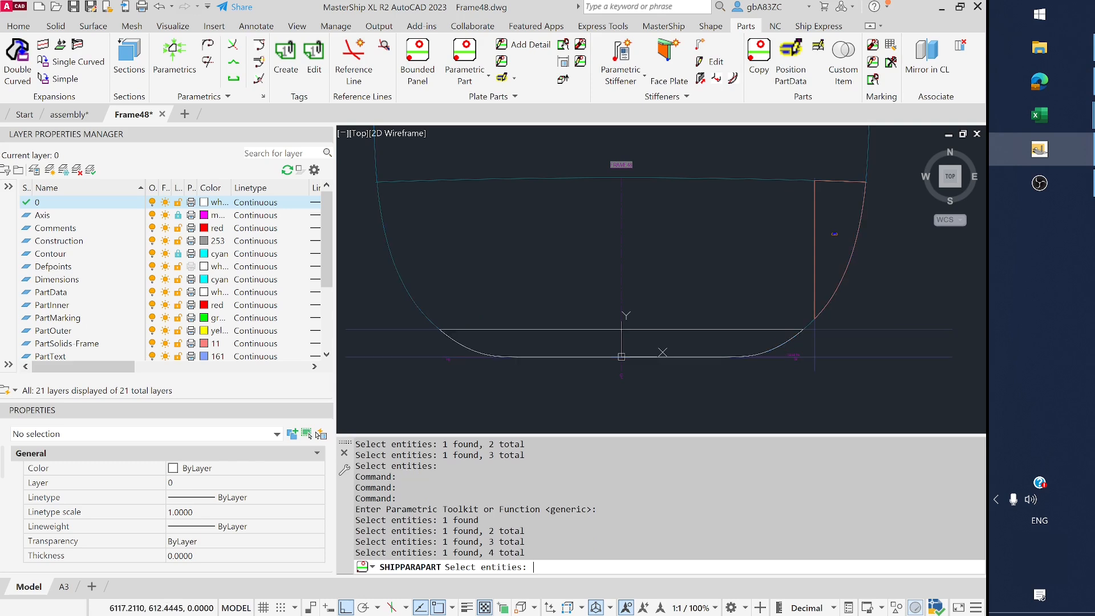
pyautogui.press('Return')
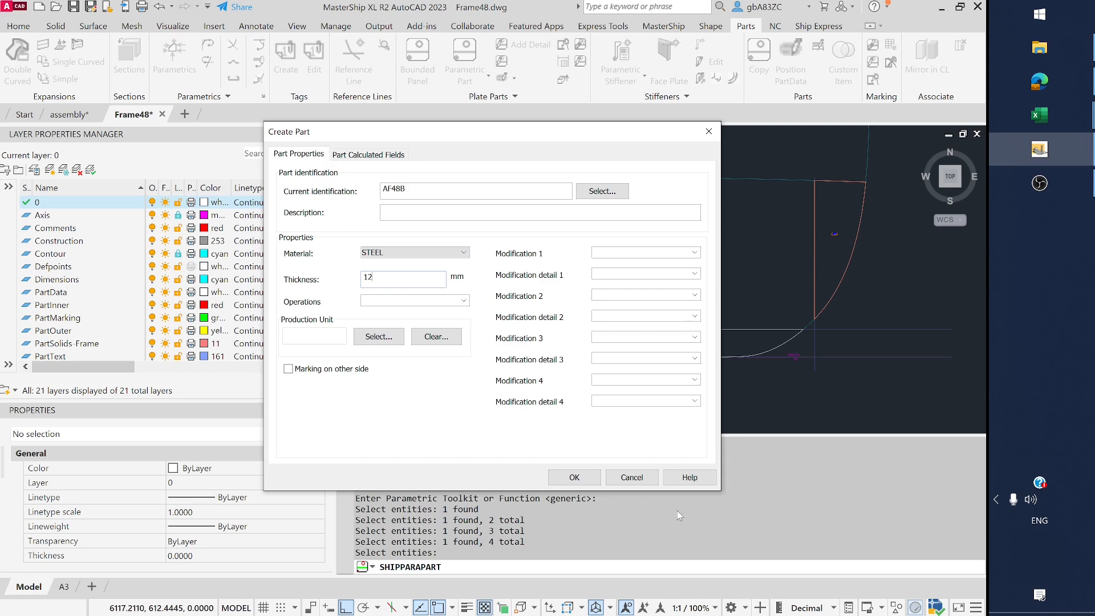
pyautogui.click(574, 477)
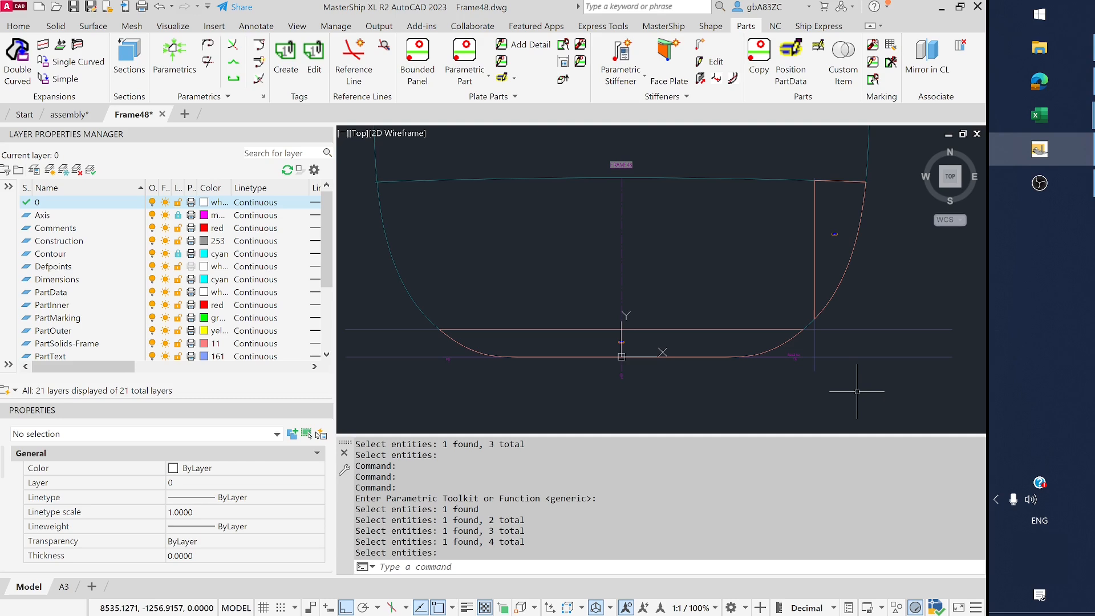
# - Save the Frame48 drawing and return to the assembly drawing
pyautogui.hotkey('ctrl', 's')
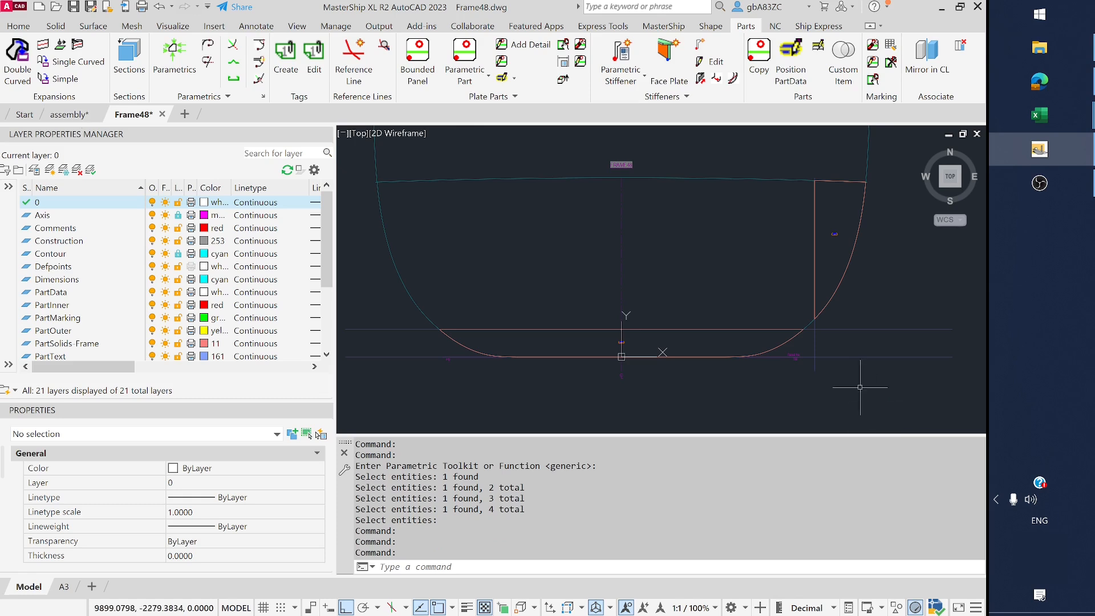
pyautogui.click(85, 117)
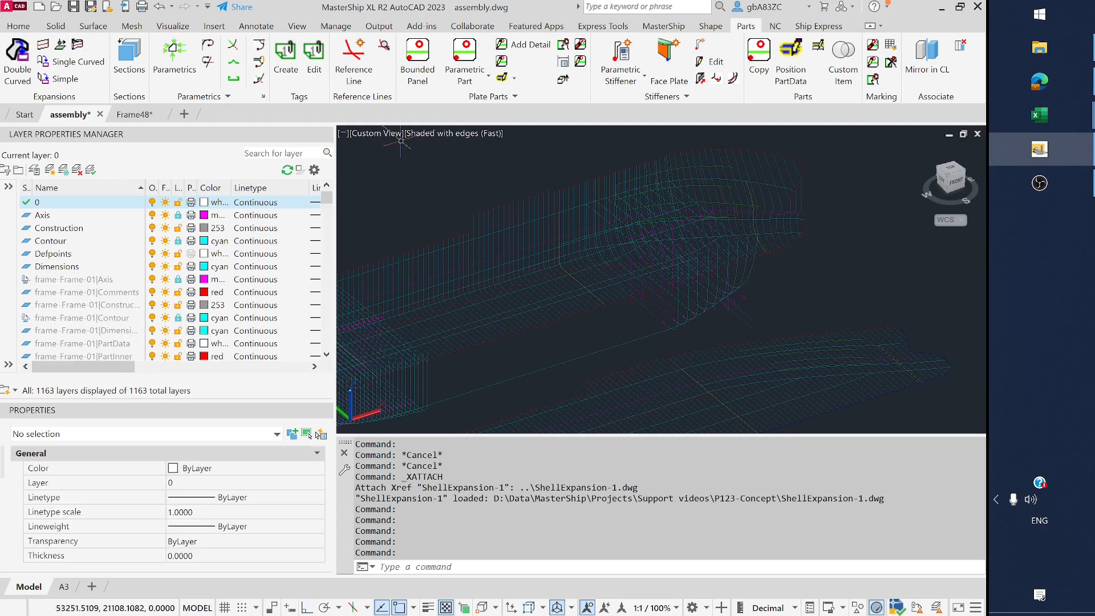
pyautogui.click(133, 114)
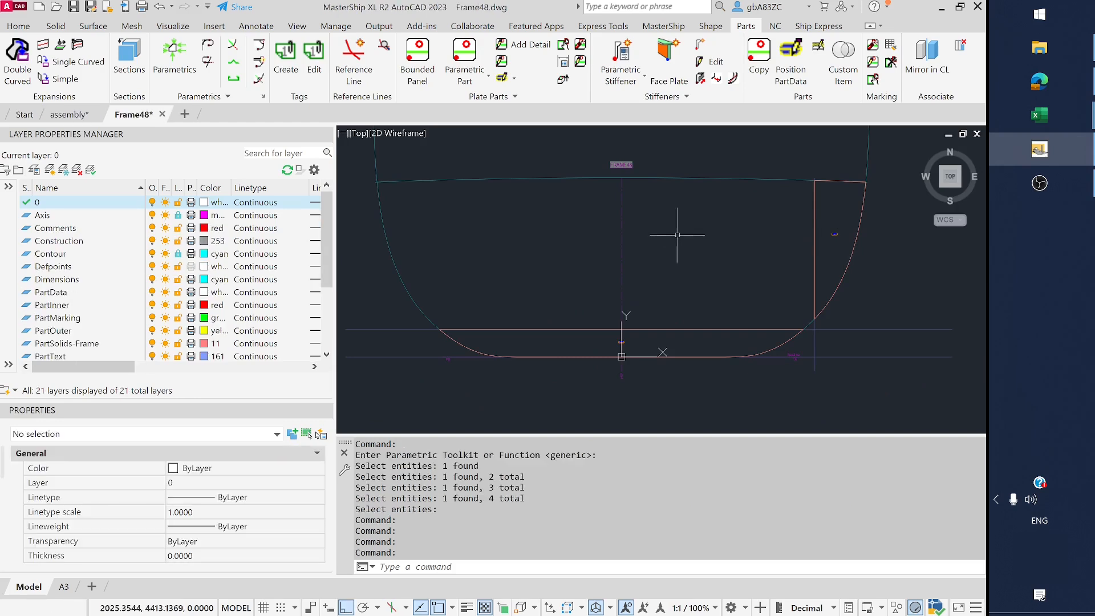
pyautogui.click(78, 116)
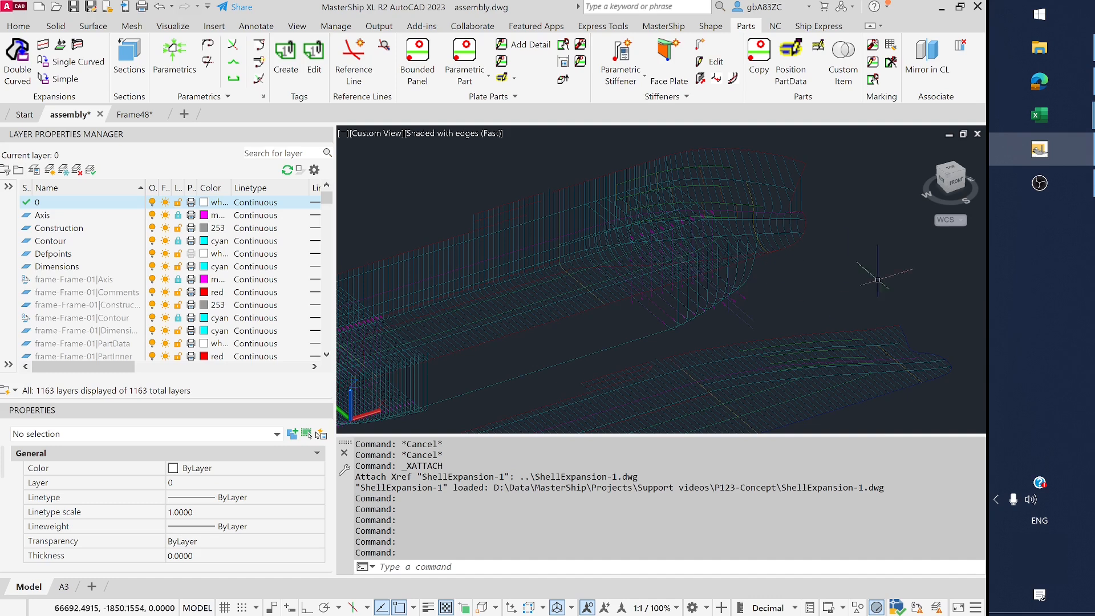
# - Reload the frame-Frame48 external reference in the assembly and compare its recent changes
pyautogui.click(918, 604)
pyautogui.click(444, 181)
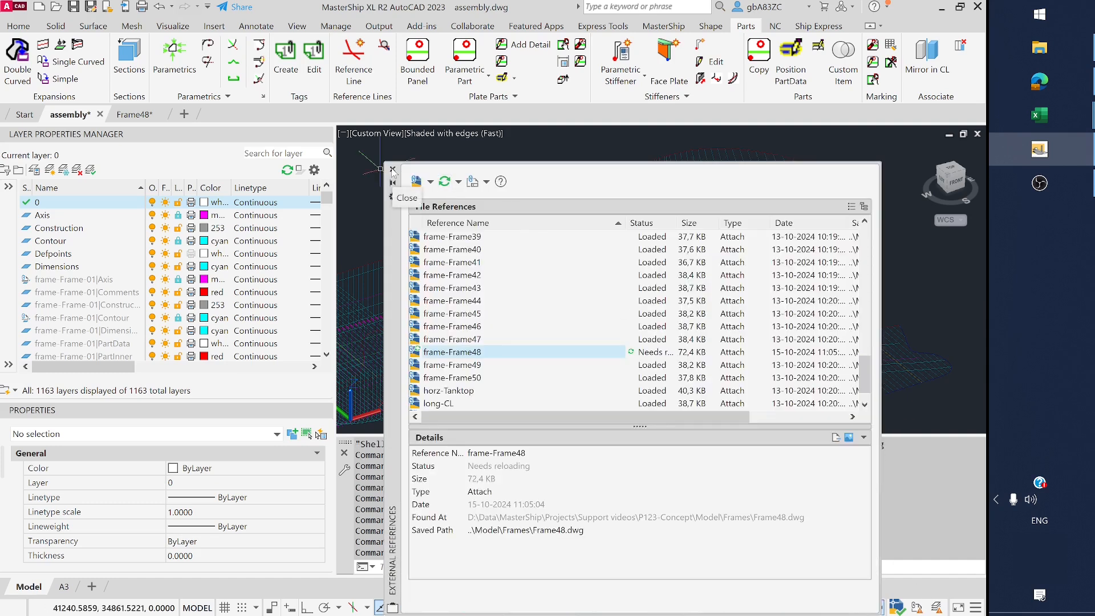
pyautogui.click(393, 172)
pyautogui.scroll(1, 719, 326)
pyautogui.click(914, 610)
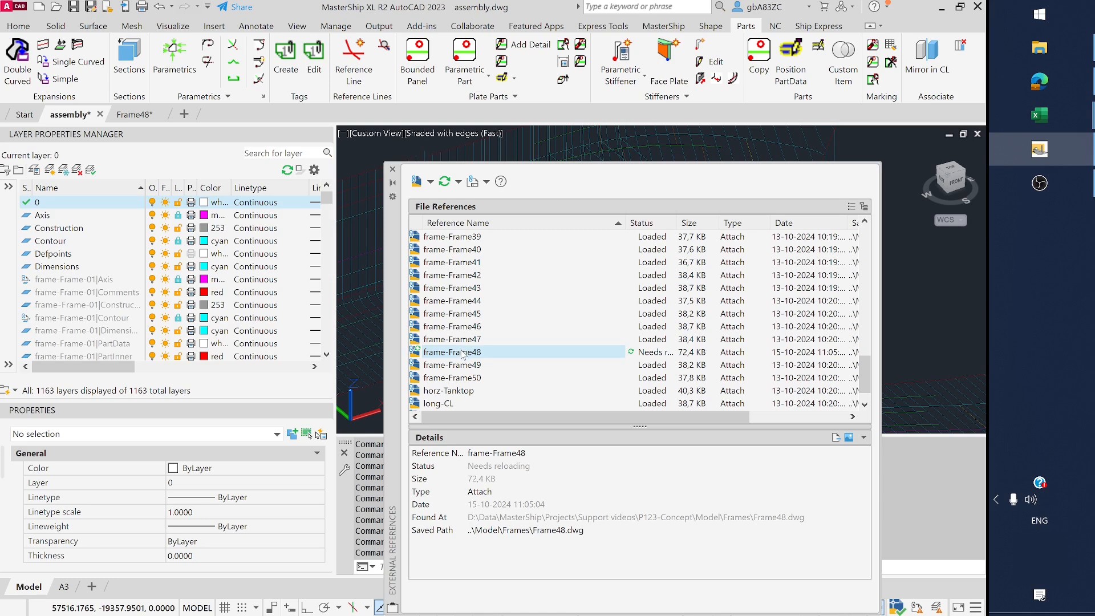
pyautogui.rightClick(467, 354)
pyautogui.click(518, 413)
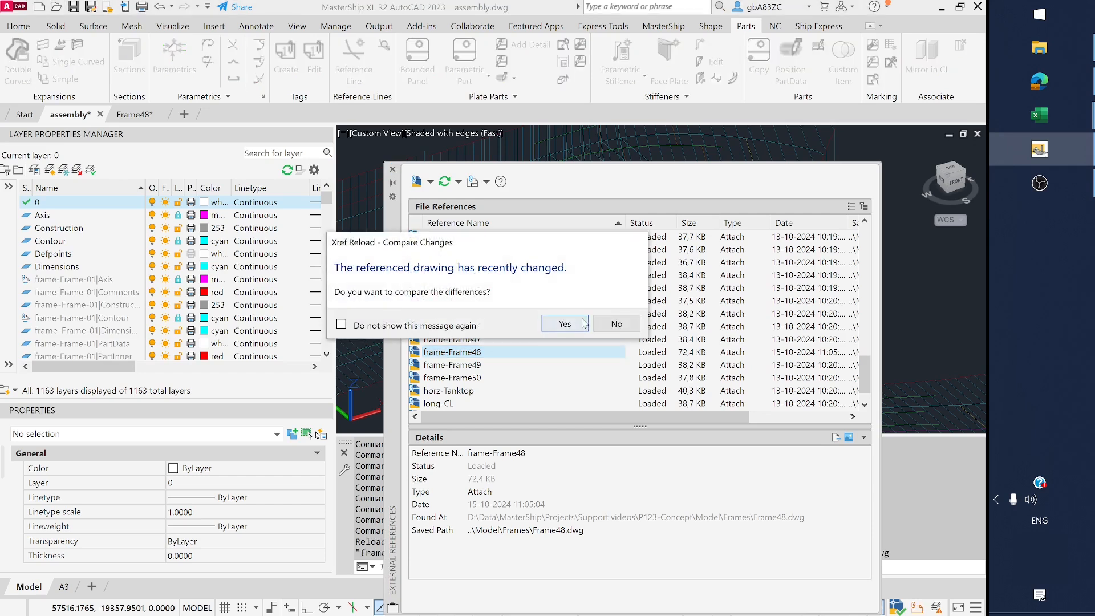
pyautogui.click(581, 323)
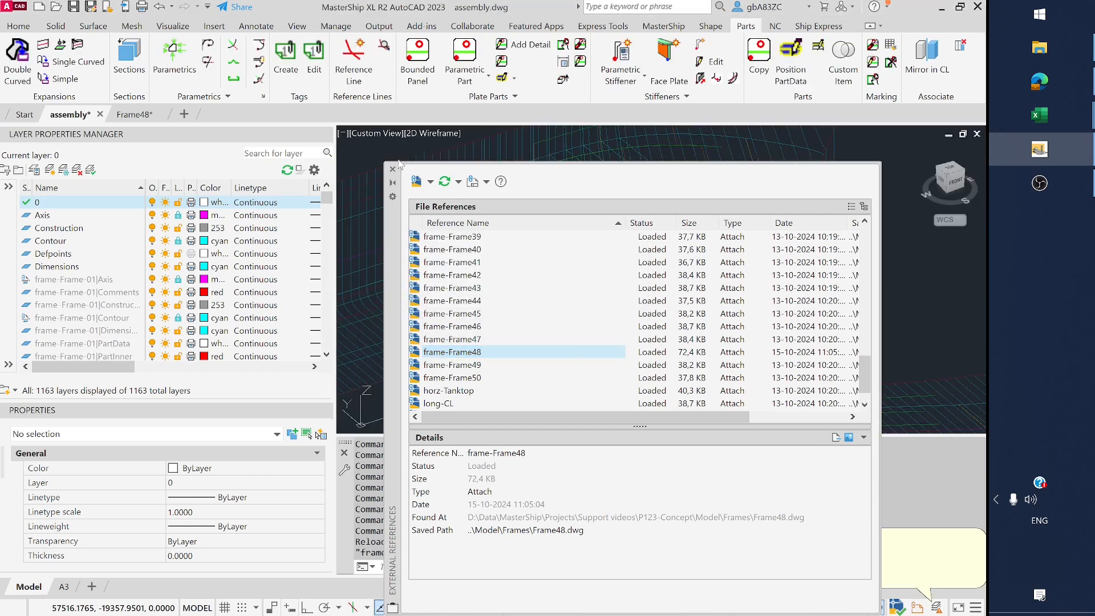
pyautogui.click(393, 170)
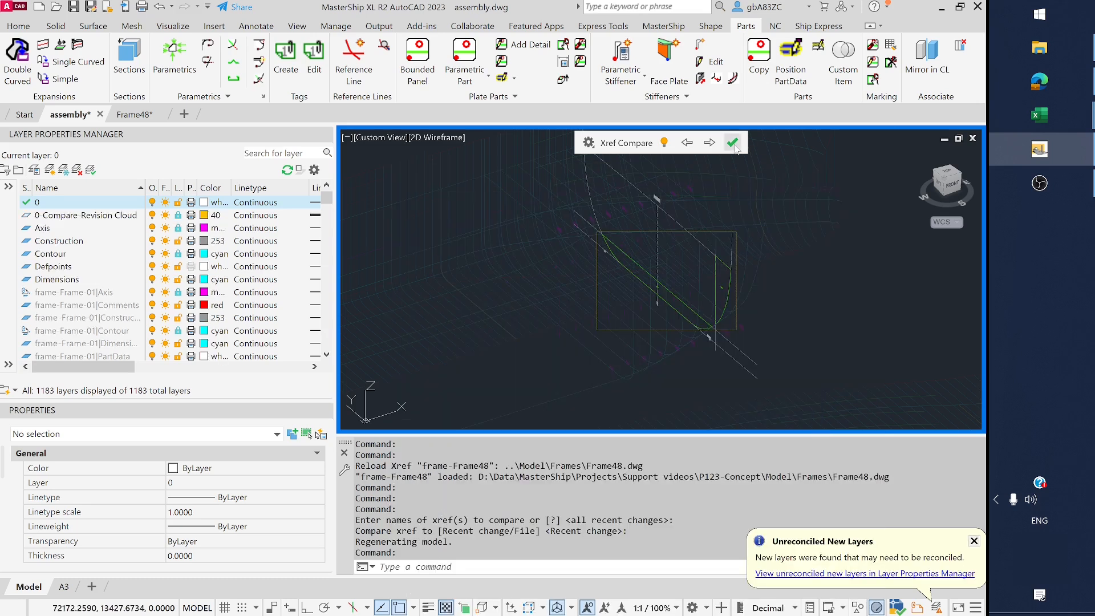
# - End the external reference comparison and display the assembly in the Shaded with edges visual style
pyautogui.click(733, 143)
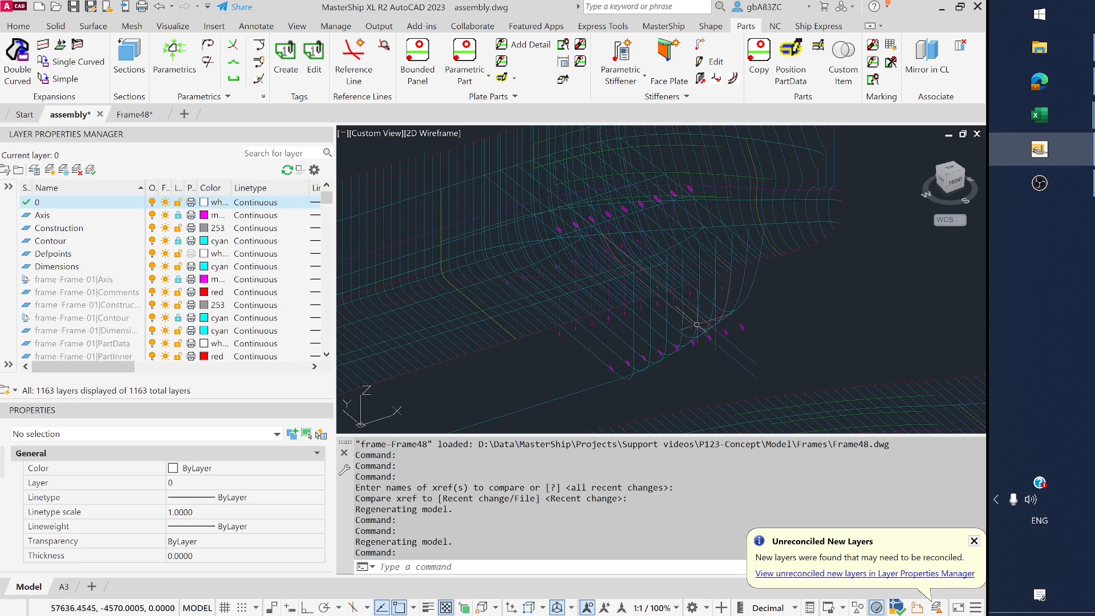
pyautogui.click(441, 135)
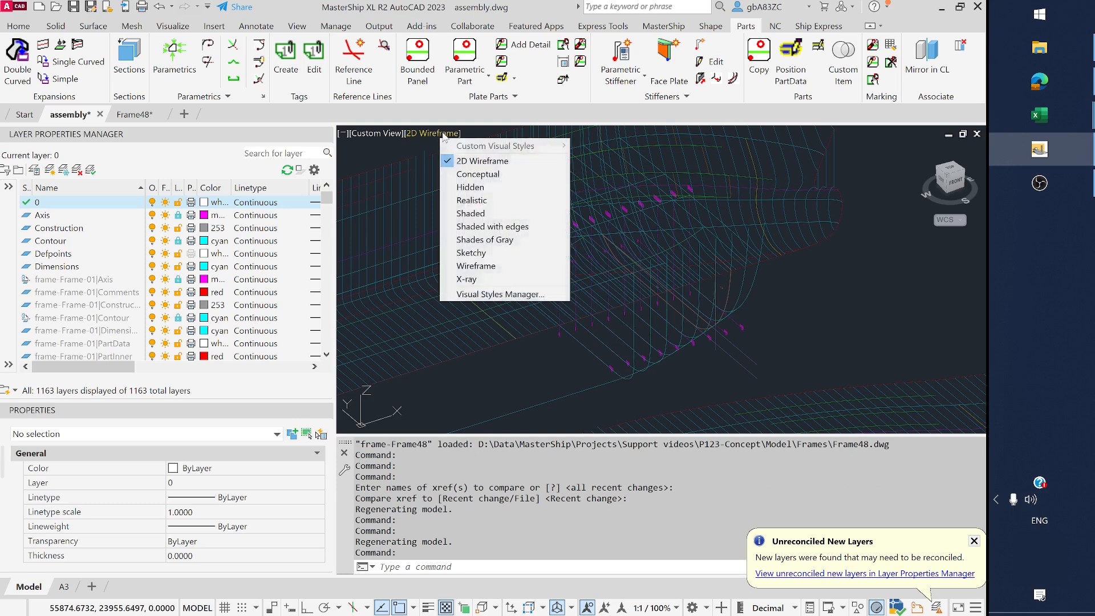
pyautogui.click(490, 227)
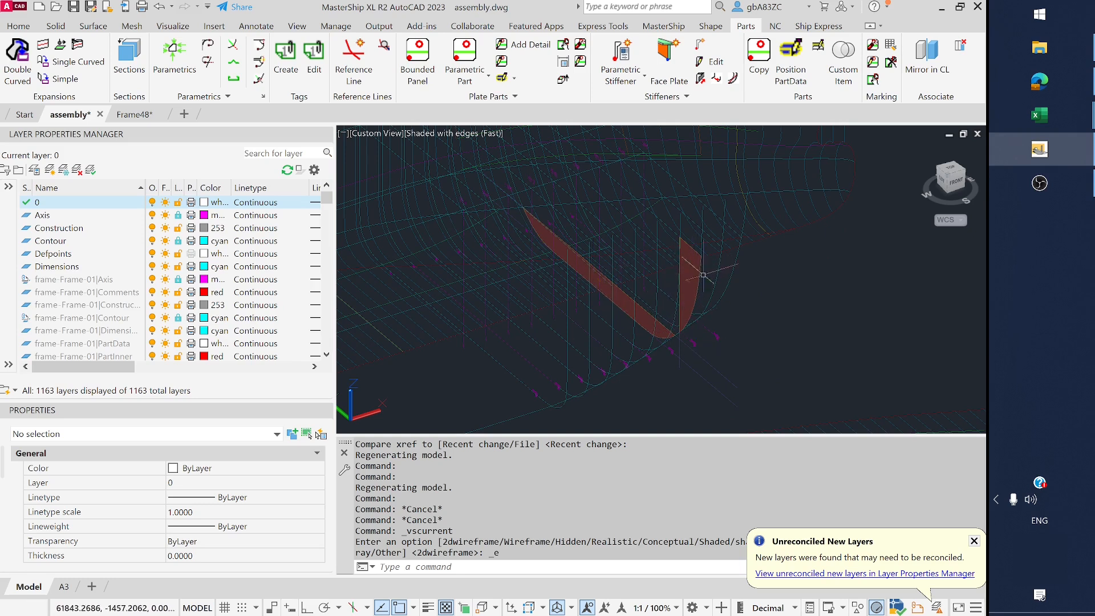
# - In the Frame48 drawing, mirror side plate AF48A across the ship's centerline
pyautogui.click(133, 114)
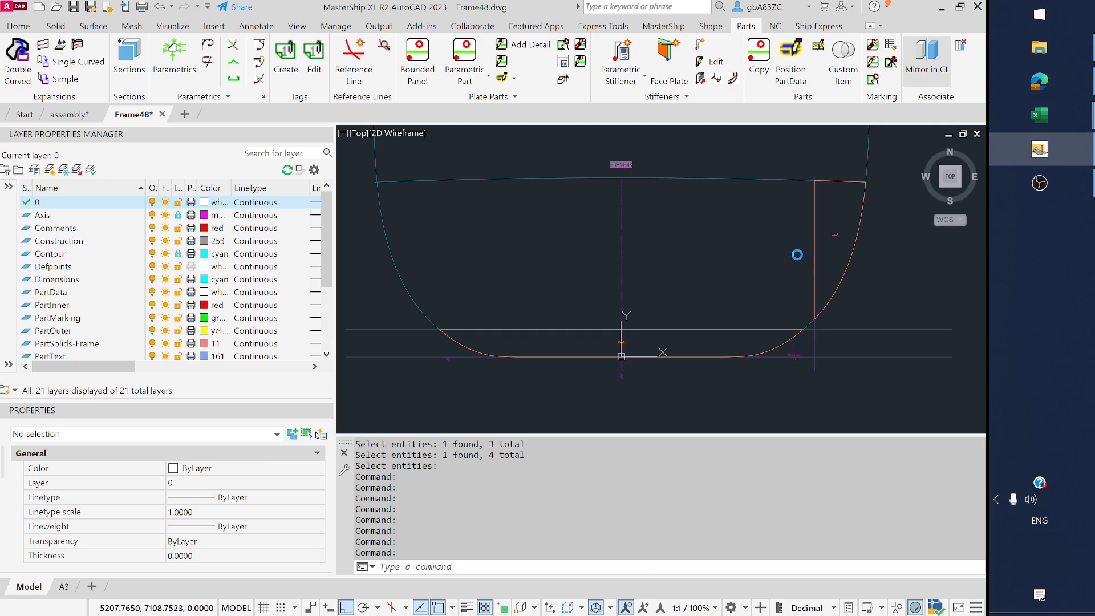
pyautogui.click(834, 232)
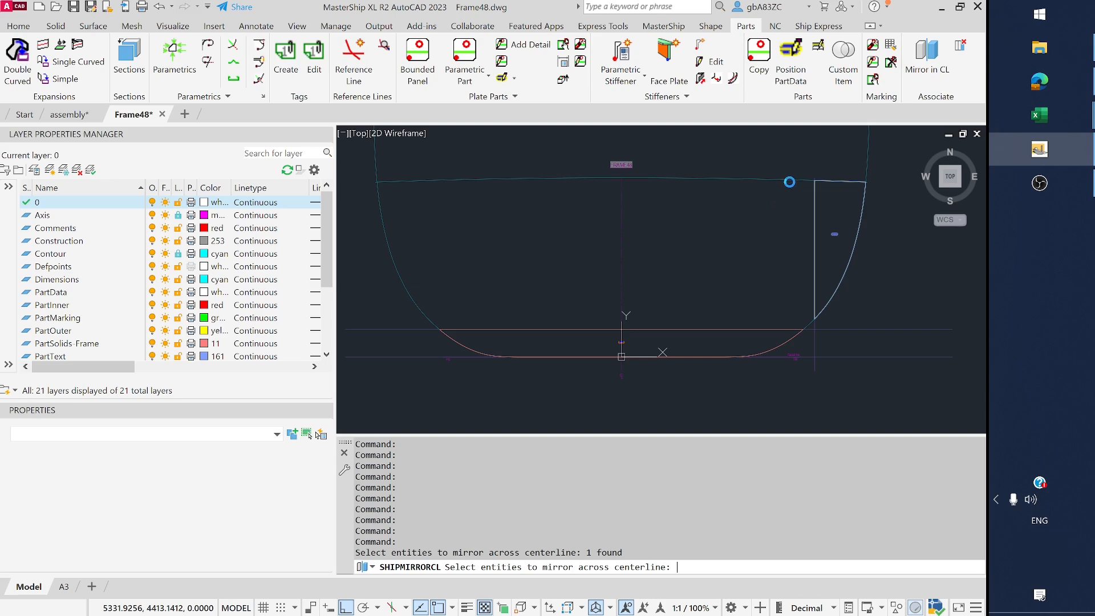
pyautogui.press('Return')
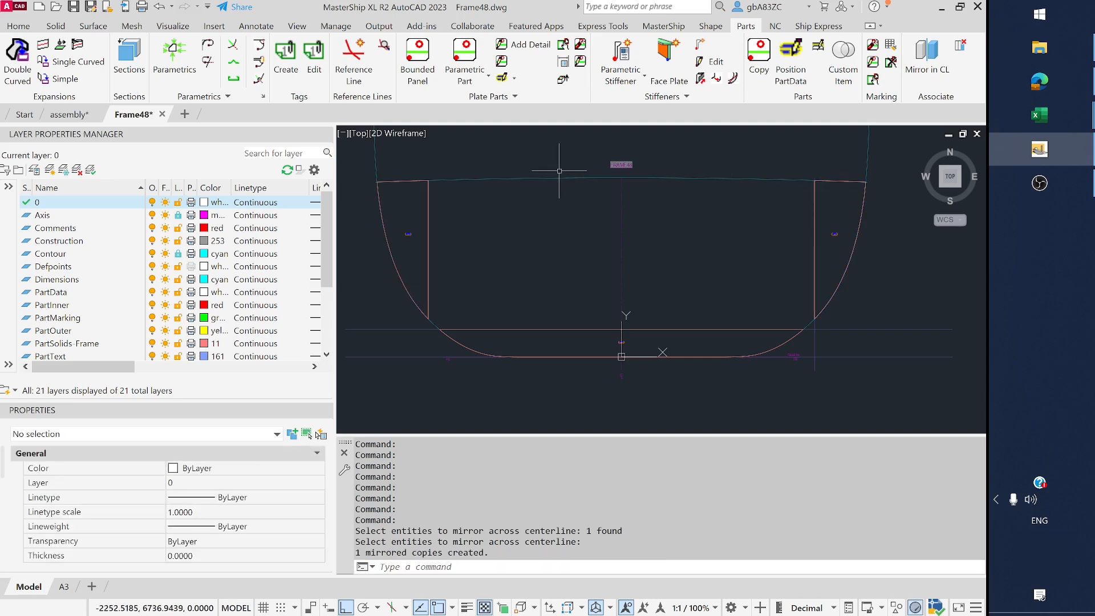
pyautogui.scroll(-1, 792, 262)
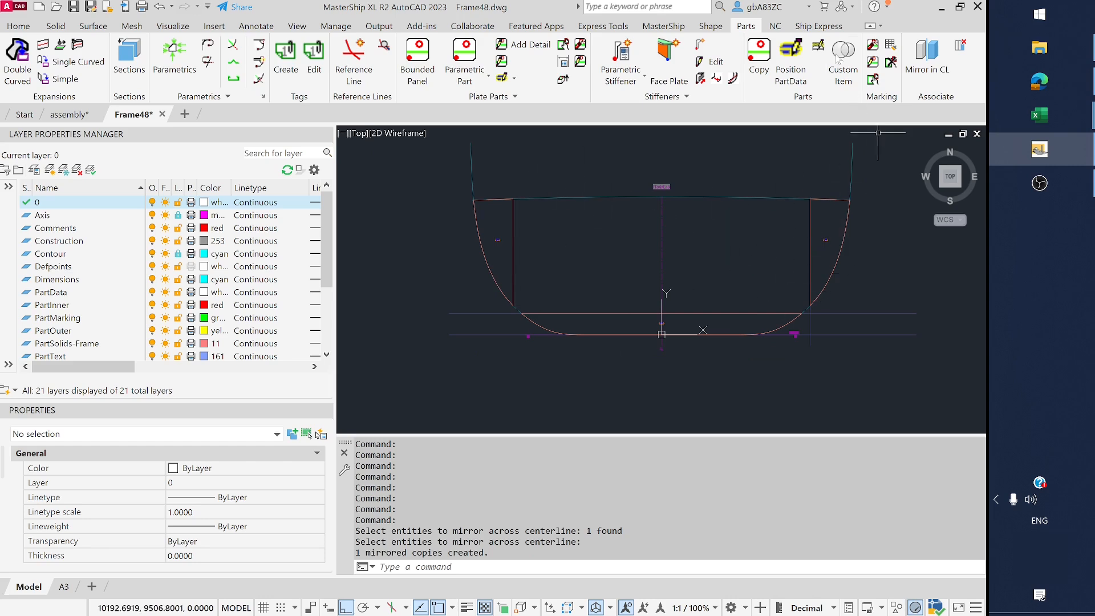
# - Start copying parts and pick all Frame48 plates, AF48A, AF48AP and AF48B, as the base parts
pyautogui.click(758, 53)
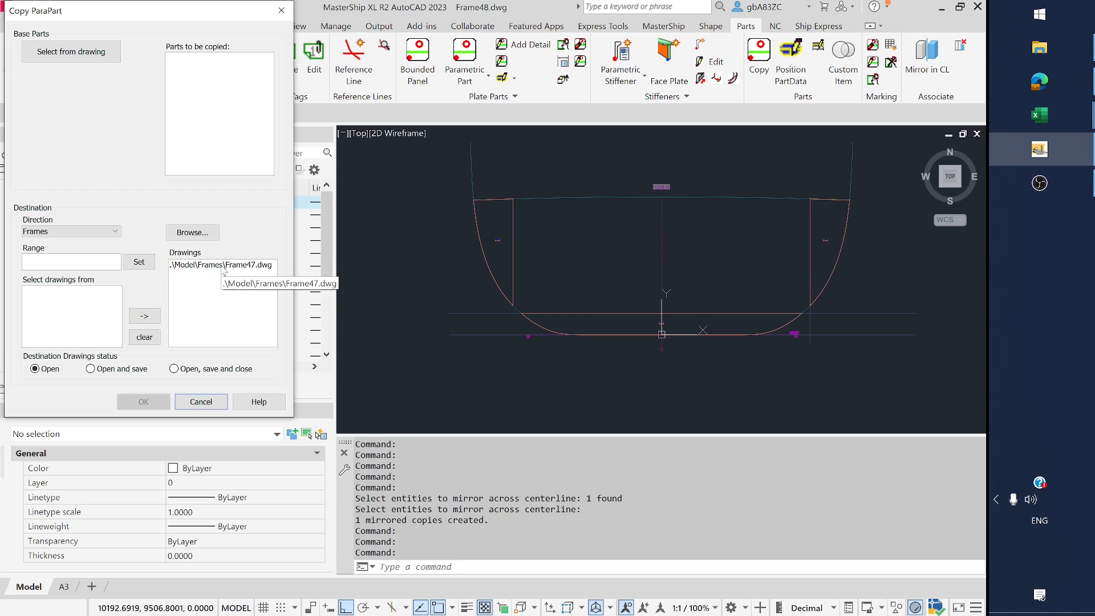
pyautogui.click(103, 47)
pyautogui.click(928, 409)
pyautogui.click(424, 166)
pyautogui.press('Return')
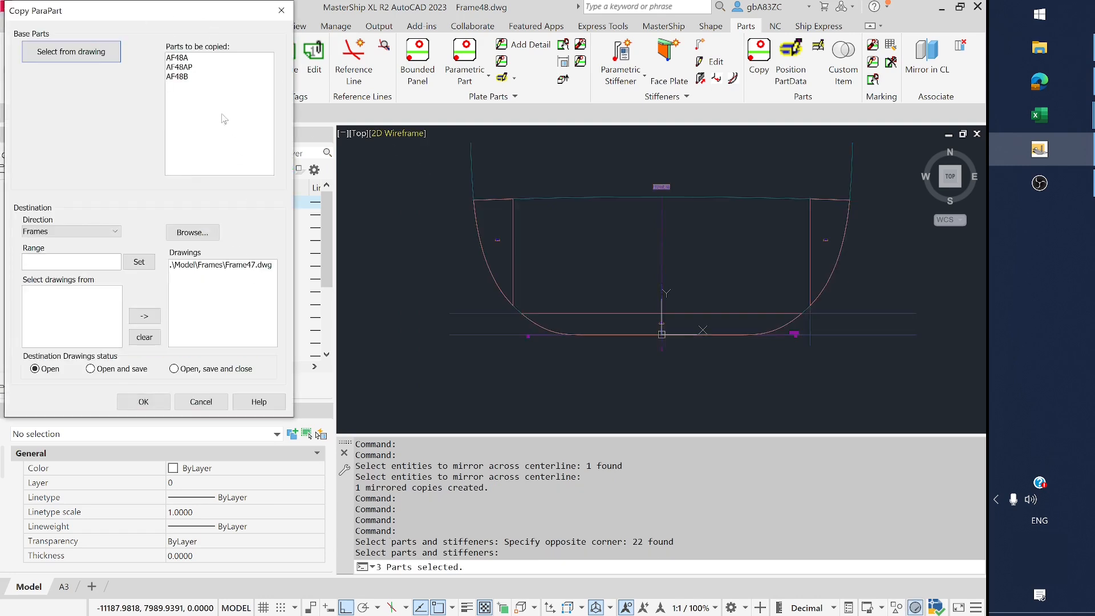
# - Replace the Frame47 destination with Frame49.dwg and Frame50.dwg from the Frames folder and copy the selected parts into them
pyautogui.click(191, 264)
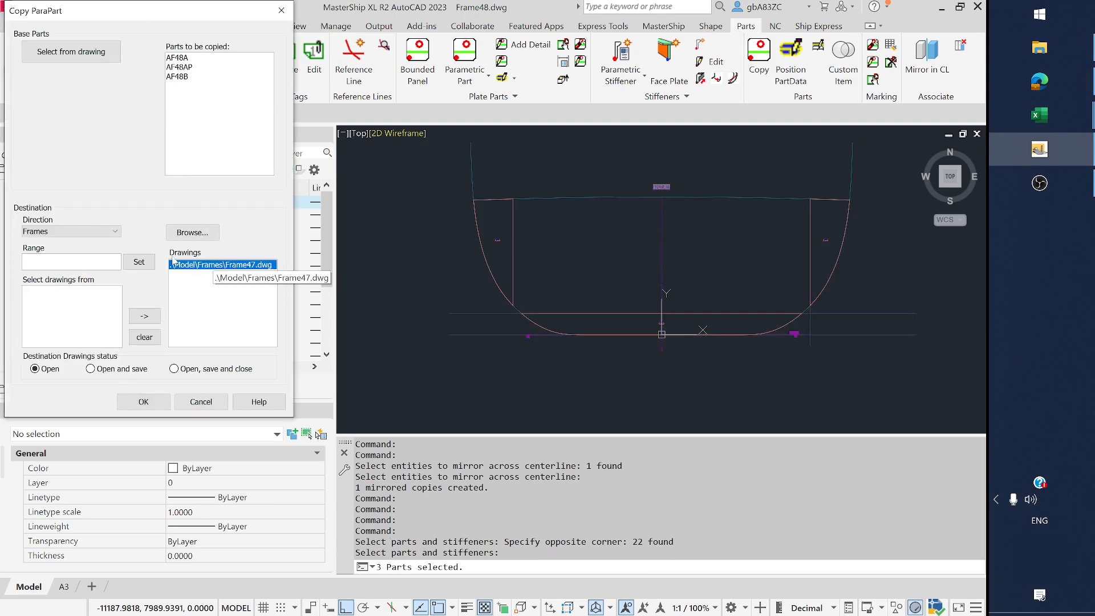
pyautogui.click(144, 336)
pyautogui.click(195, 232)
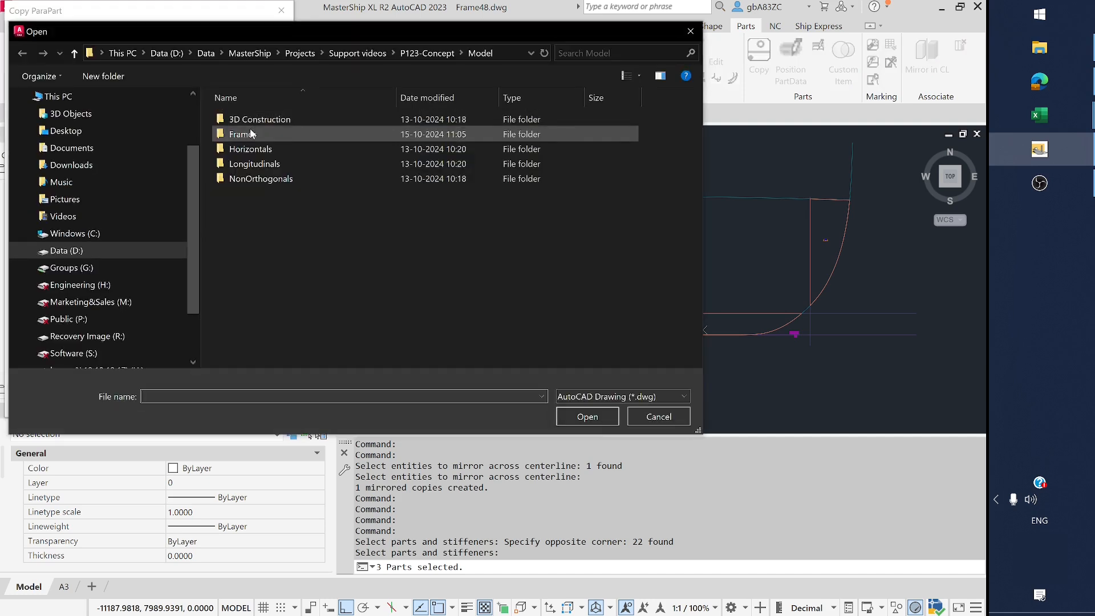
pyautogui.doubleClick(252, 134)
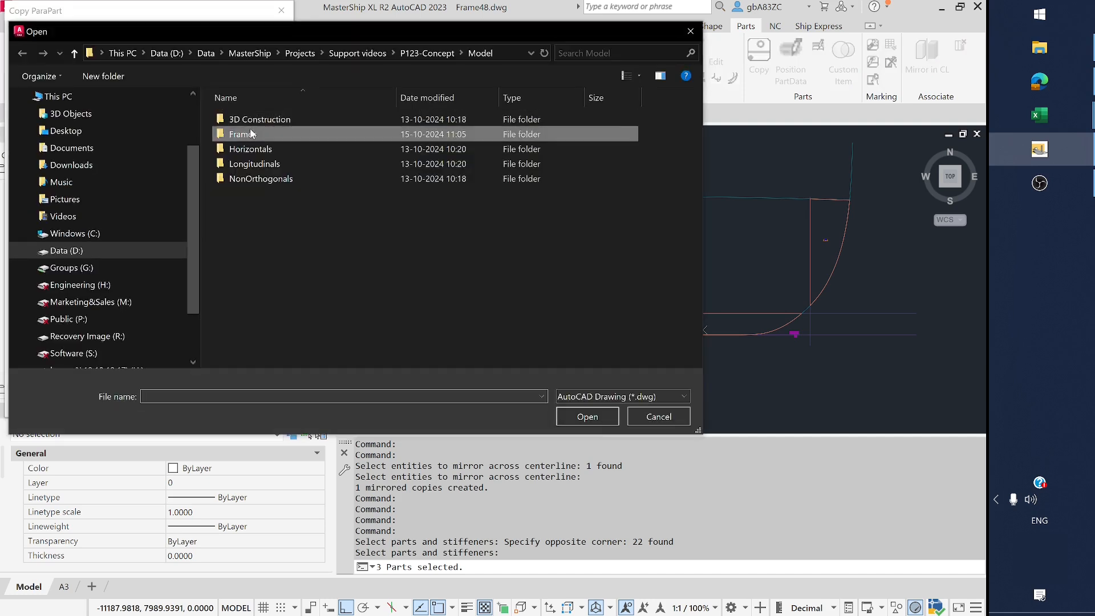
pyautogui.scroll(-10, 353, 238)
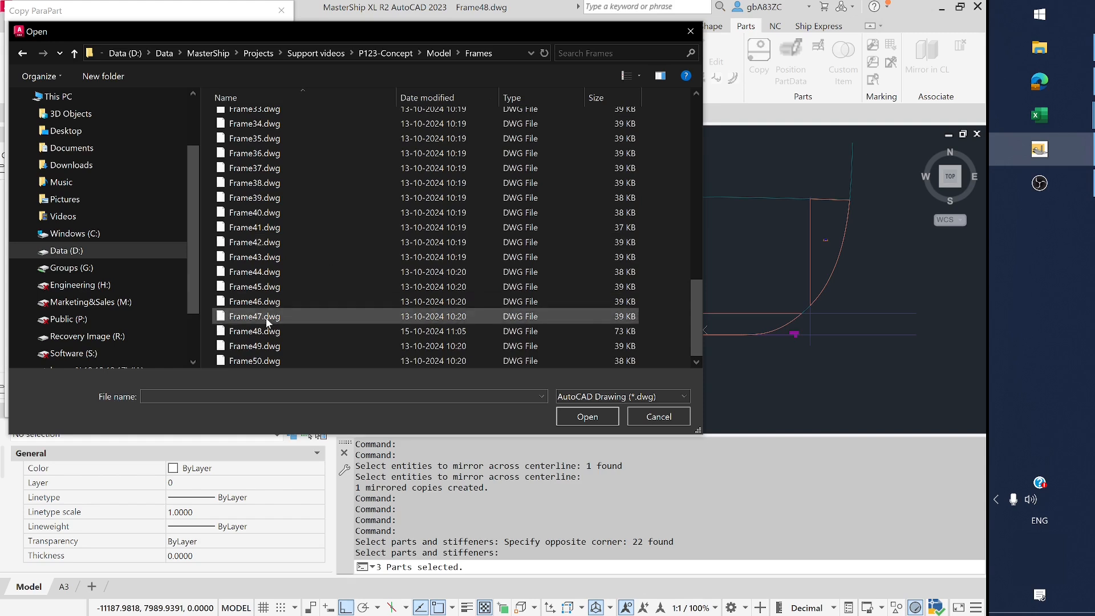
pyautogui.click(265, 346)
pyautogui.keyDown('ctrl'); pyautogui.click(267, 360); pyautogui.keyUp('ctrl')
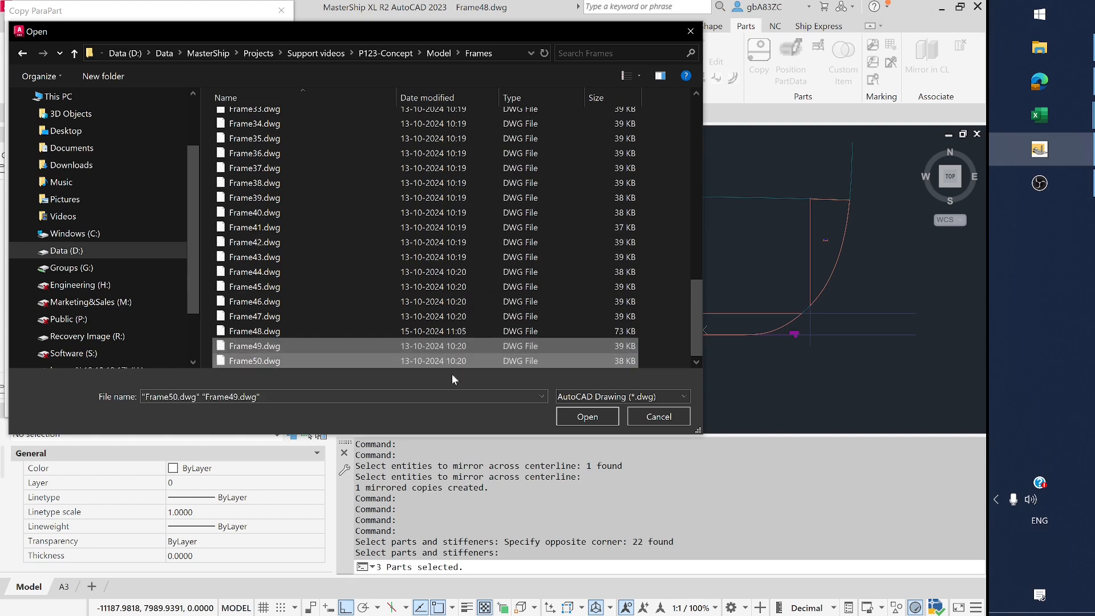
pyautogui.click(578, 417)
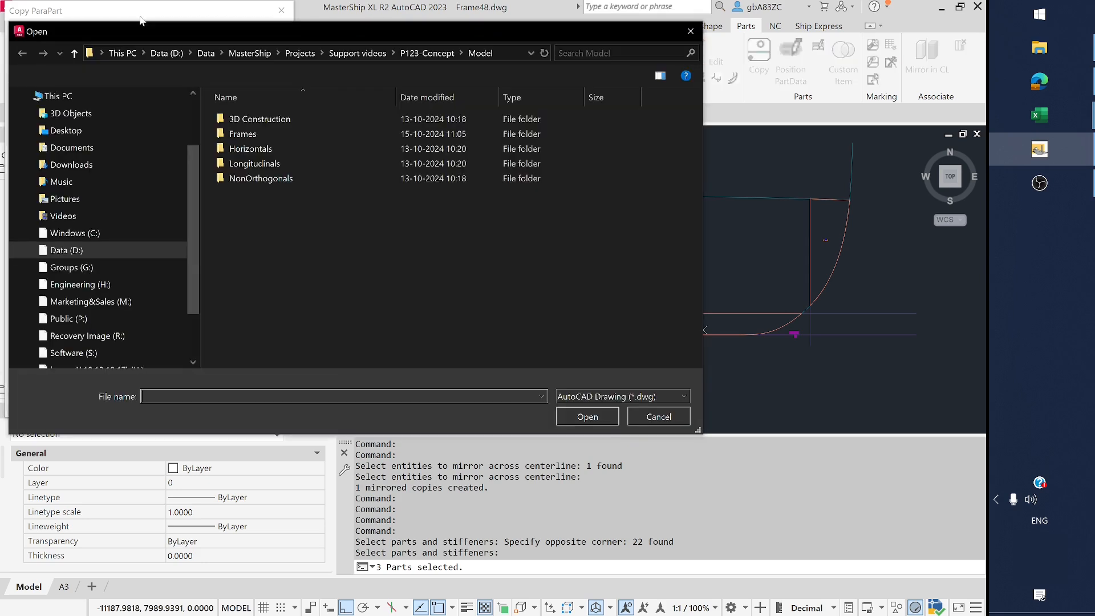
pyautogui.click(655, 417)
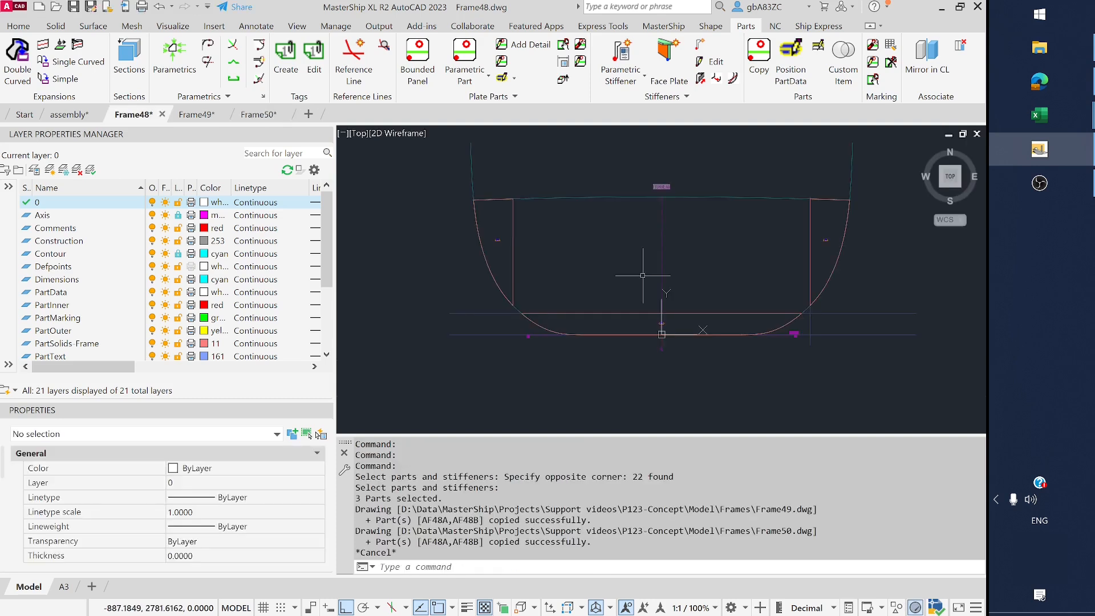
# - Switch to the Frame49 drawing and display its copied plates in the Shaded with edges visual style
pyautogui.click(197, 114)
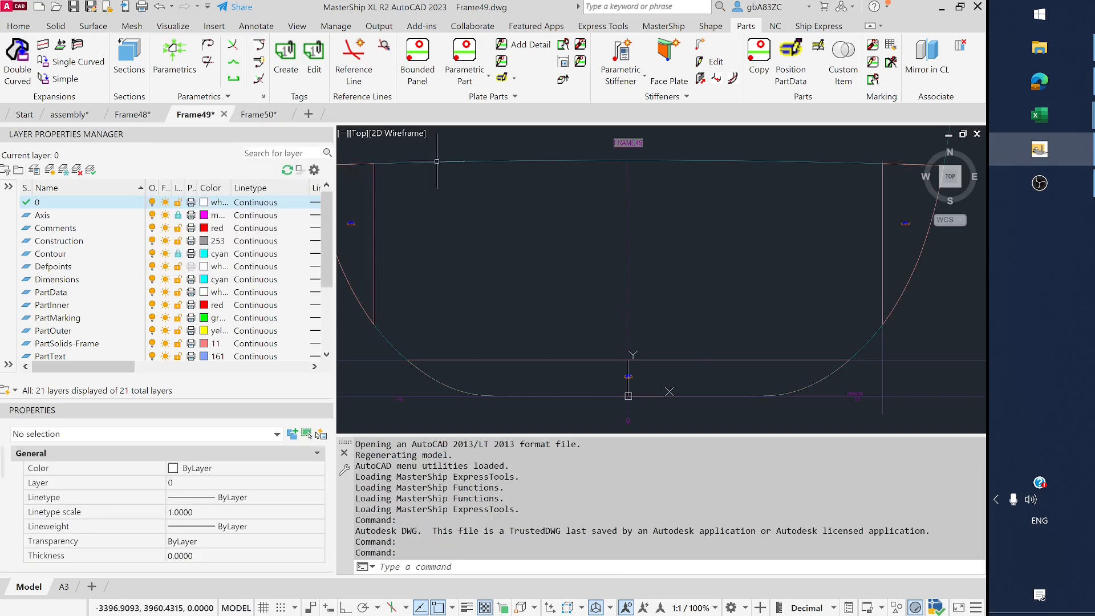
pyautogui.click(408, 133)
pyautogui.click(462, 226)
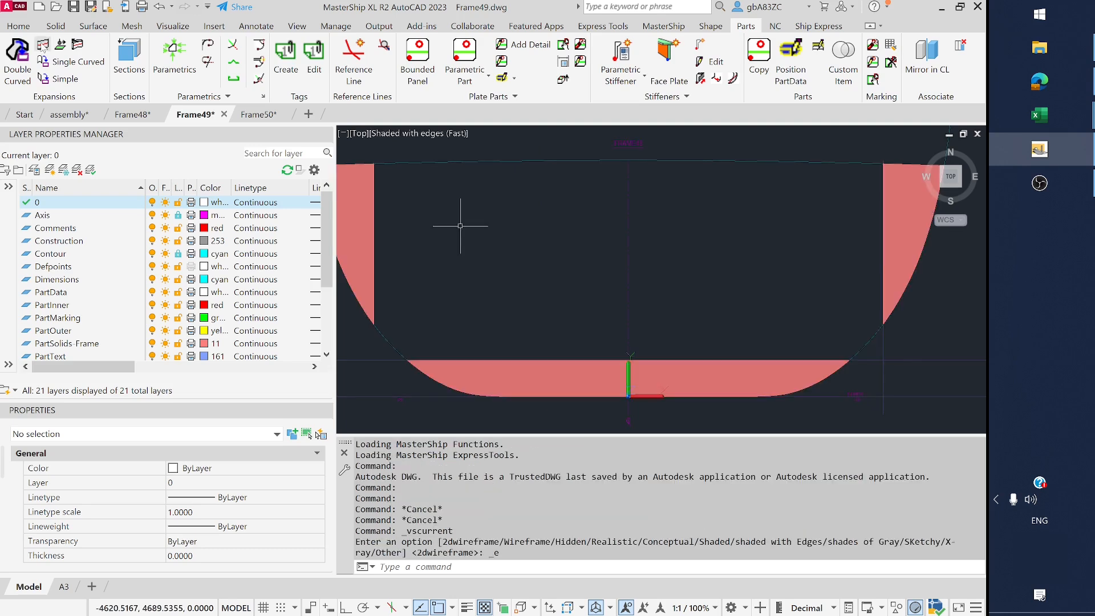
# - Switch to the Frame50 drawing and display its copied plates in the Shaded with edges visual style
pyautogui.click(257, 114)
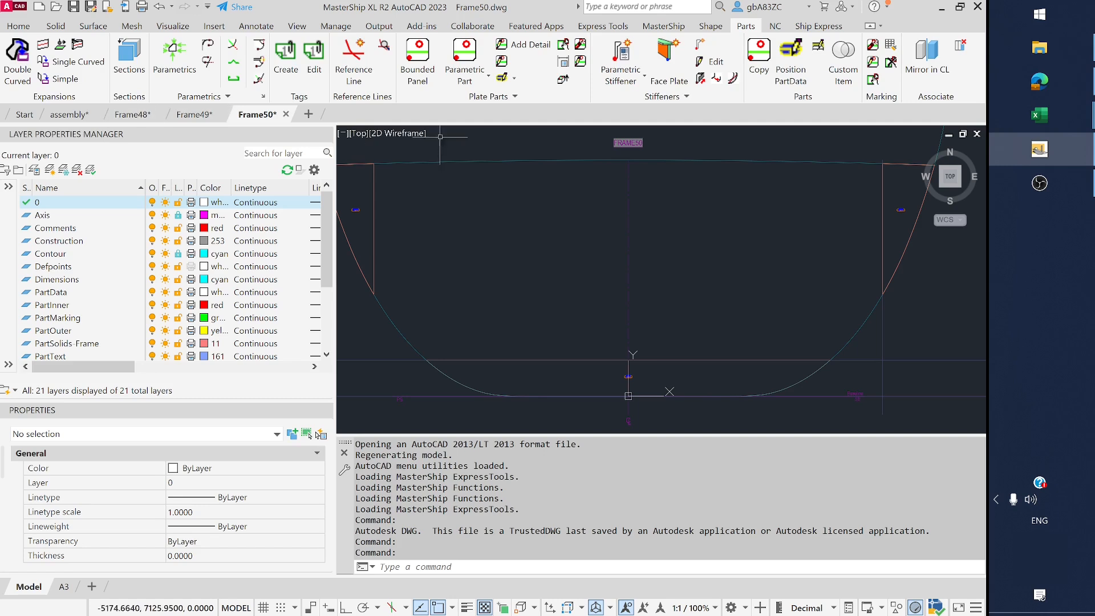
pyautogui.click(387, 133)
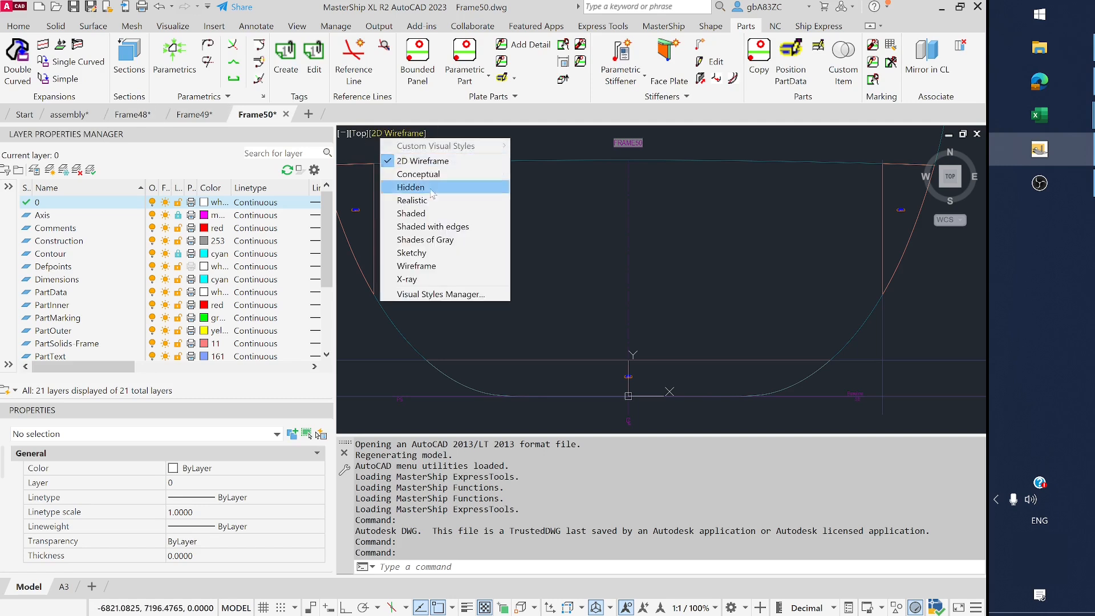
pyautogui.click(433, 225)
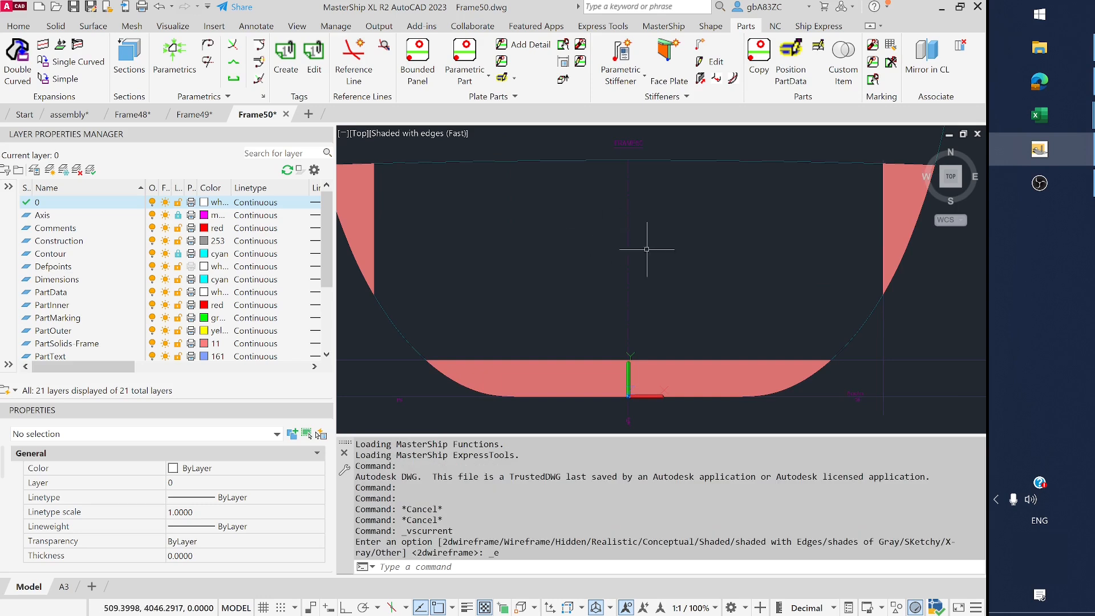
pyautogui.scroll(-1, 664, 245)
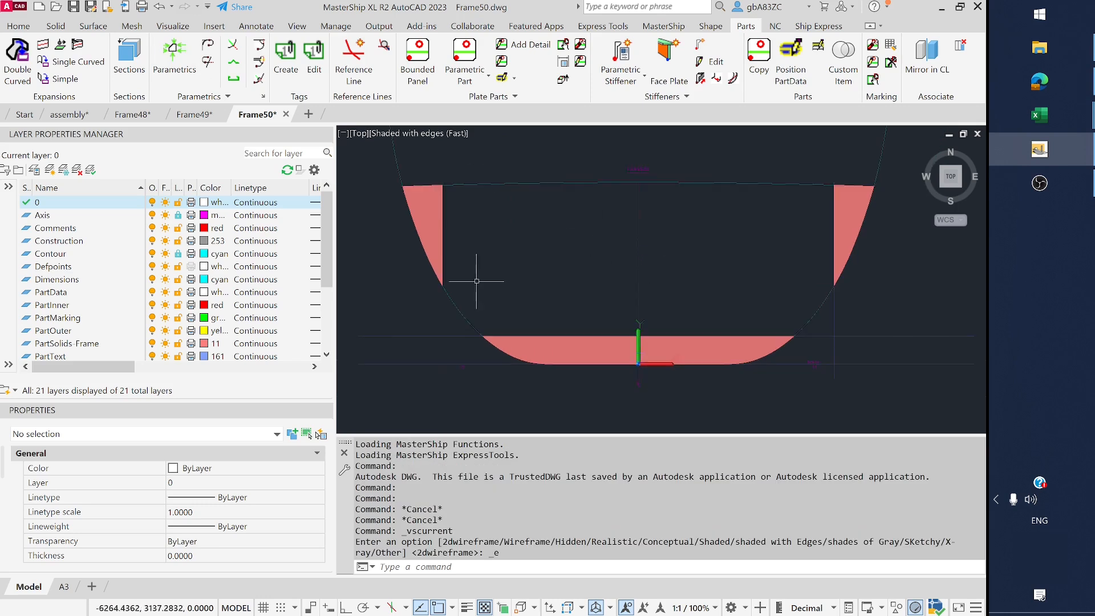
pyautogui.keyDown('shift'); pyautogui.moveTo(489, 284); pyautogui.dragTo(491, 285, button='middle'); pyautogui.keyUp('shift')
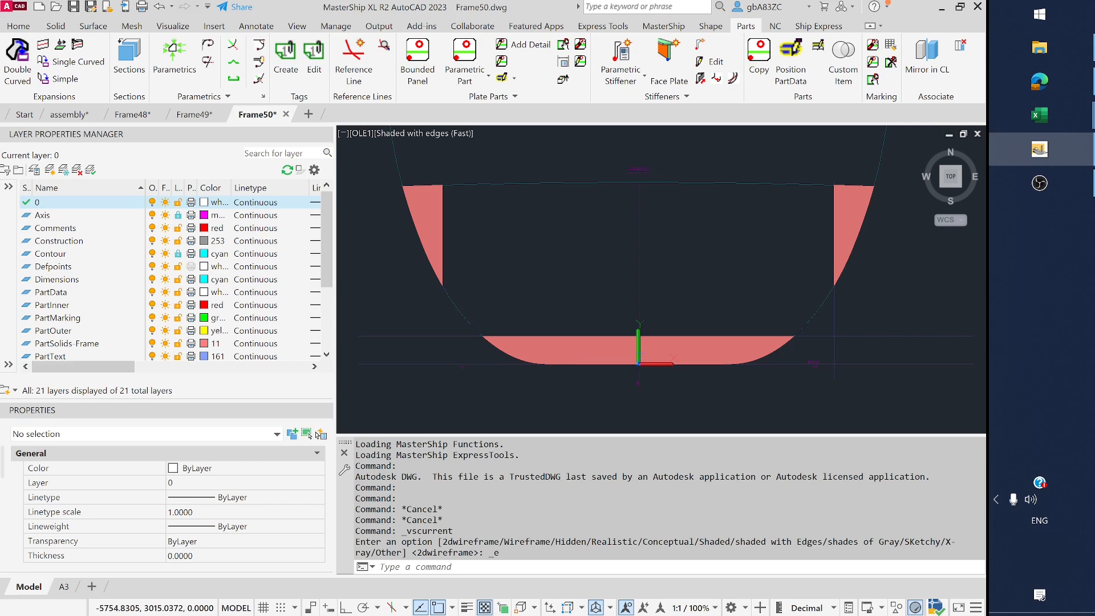
# - Return to the Frame49 drawing and save it
pyautogui.click(186, 118)
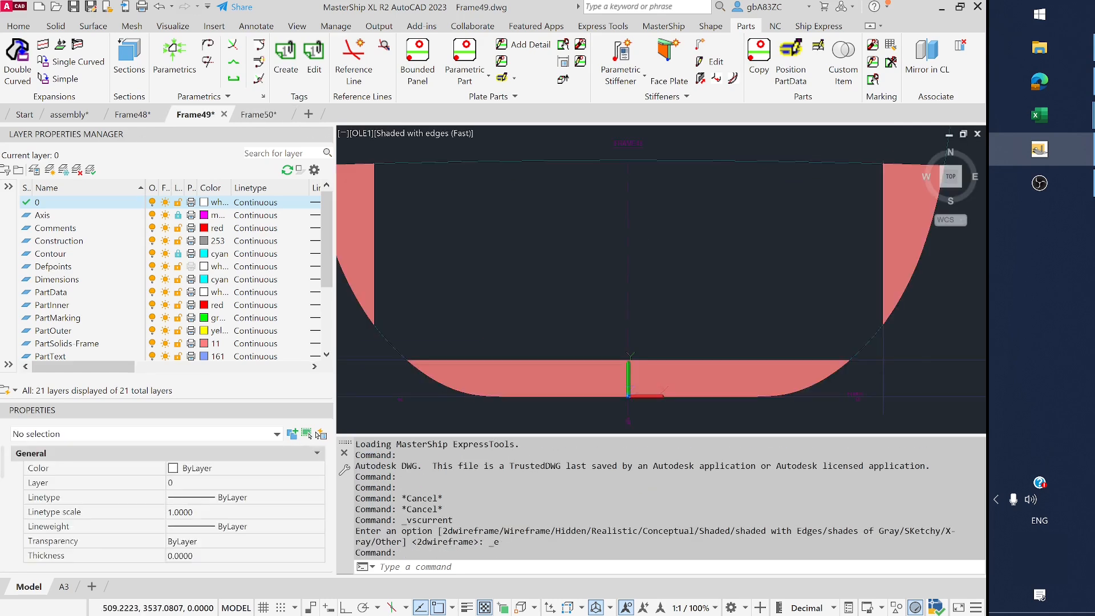
pyautogui.hotkey('ctrl', 's')
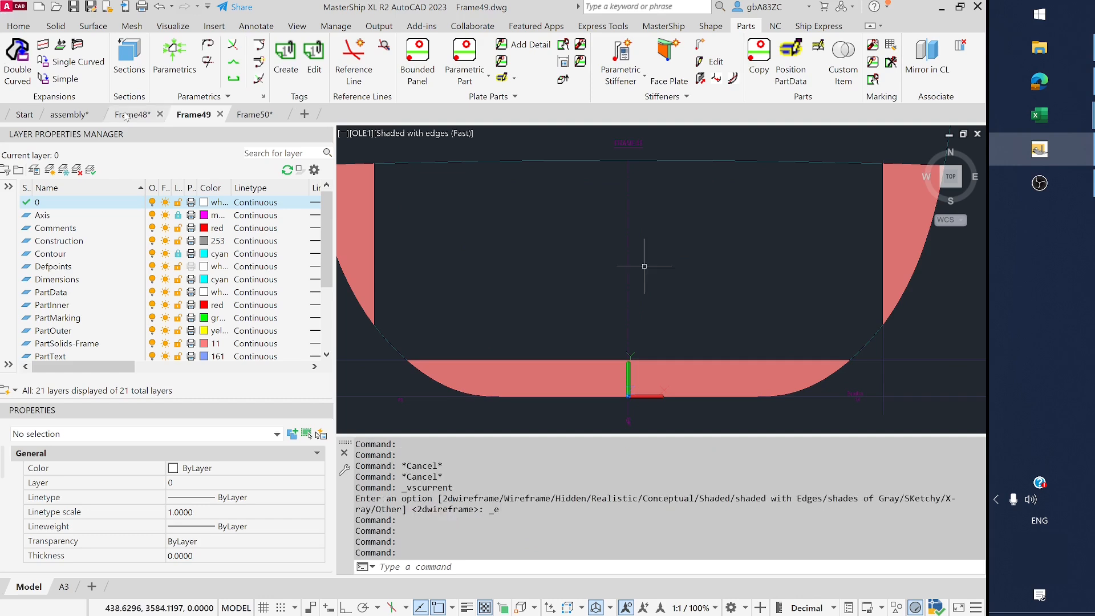
# - Examine the plates and horizontal reference lines in the Frame48 drawing and look at the dialog for changing named values
pyautogui.click(133, 115)
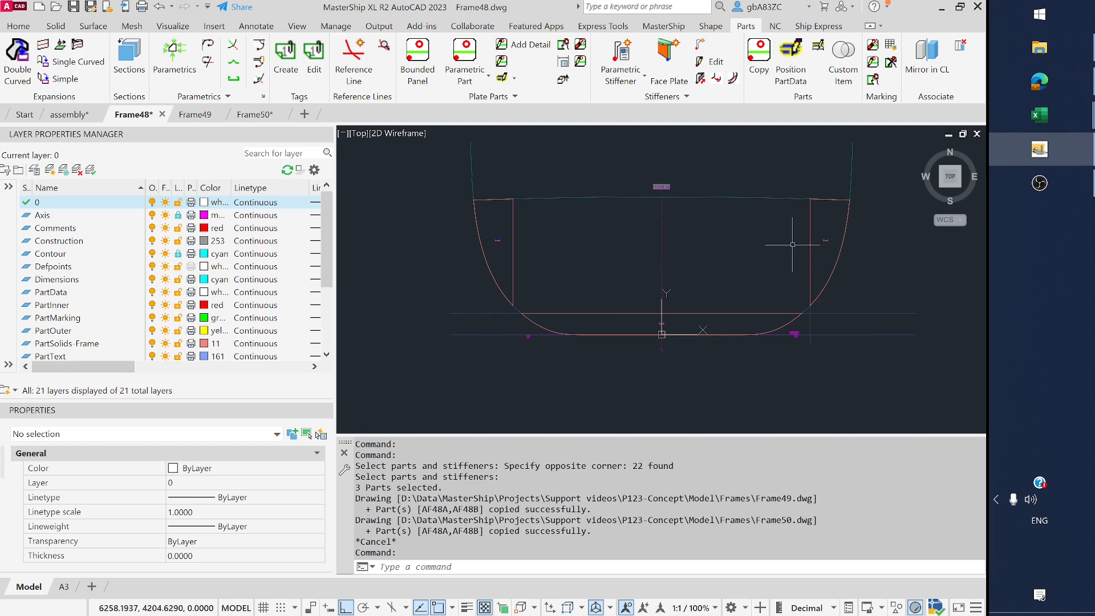
pyautogui.moveTo(882, 242); pyautogui.dragTo(858, 240, button='middle')
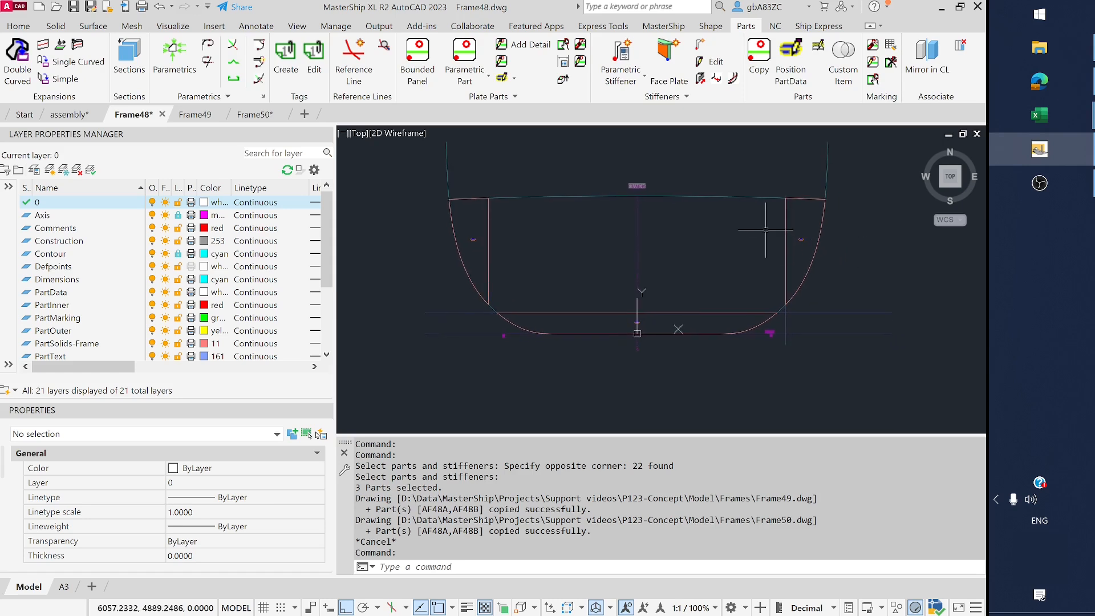
pyautogui.scroll(1, 821, 266)
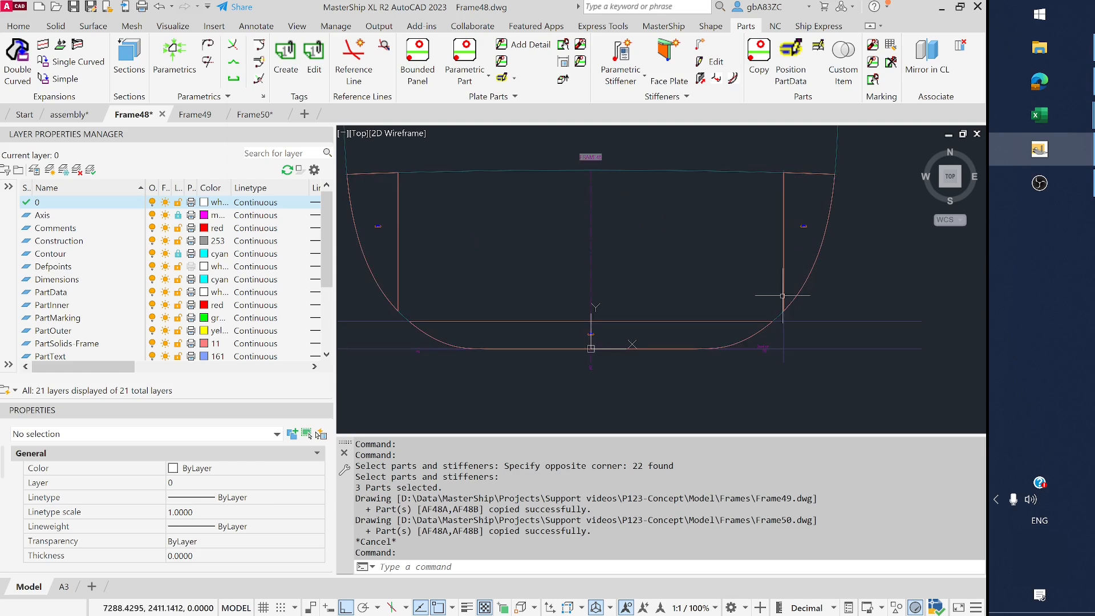
pyautogui.scroll(1, 599, 339)
pyautogui.scroll(-1, 571, 336)
pyautogui.moveTo(397, 366); pyautogui.dragTo(453, 371, button='middle')
pyautogui.click(377, 368)
pyautogui.click(339, 251)
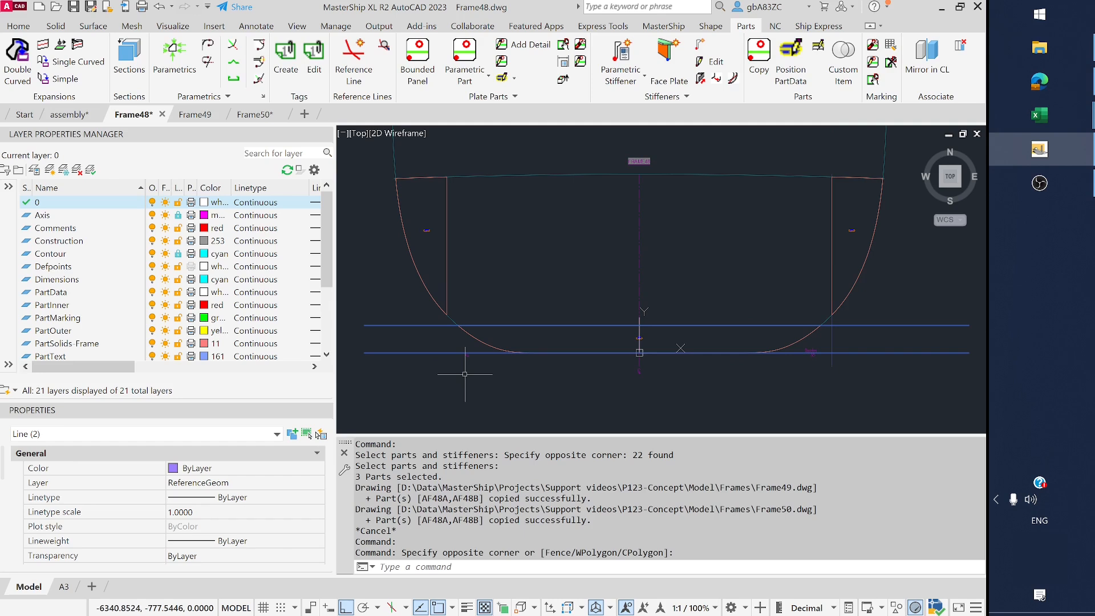
pyautogui.press('Escape')
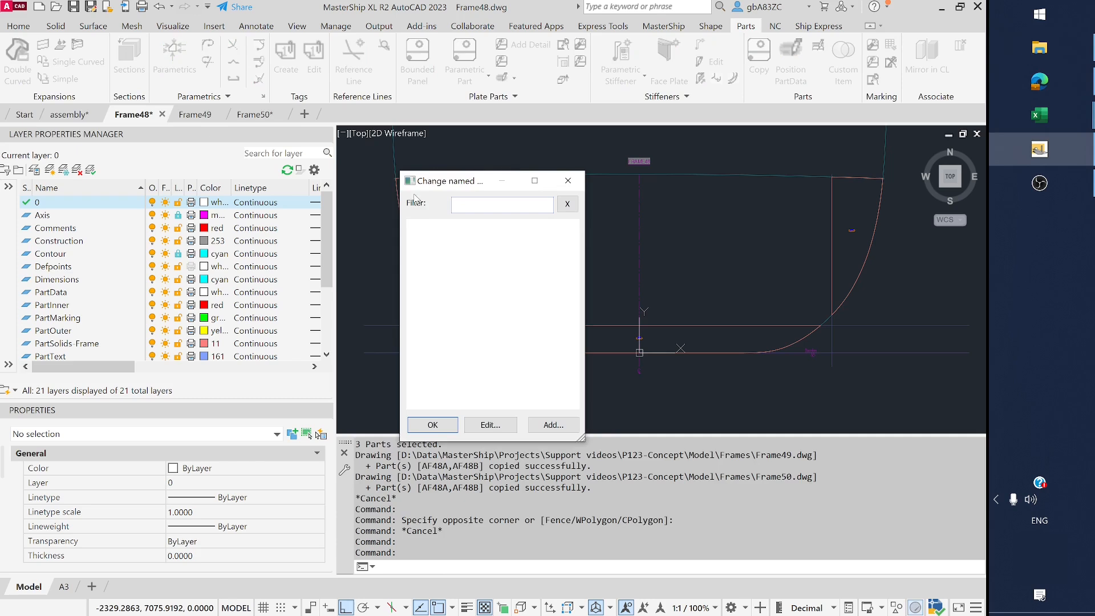
pyautogui.click(569, 181)
pyautogui.moveTo(562, 233); pyautogui.dragTo(558, 246, button='middle')
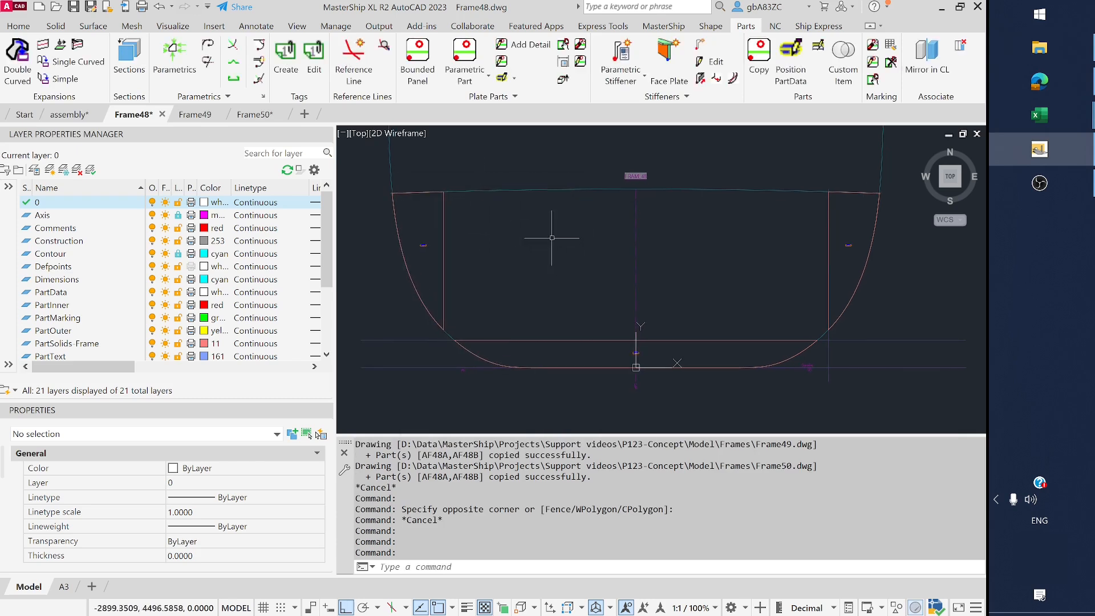
# - Return to the assembly drawing, reload all modified external references and view the frame plates within the whole ship
pyautogui.click(63, 114)
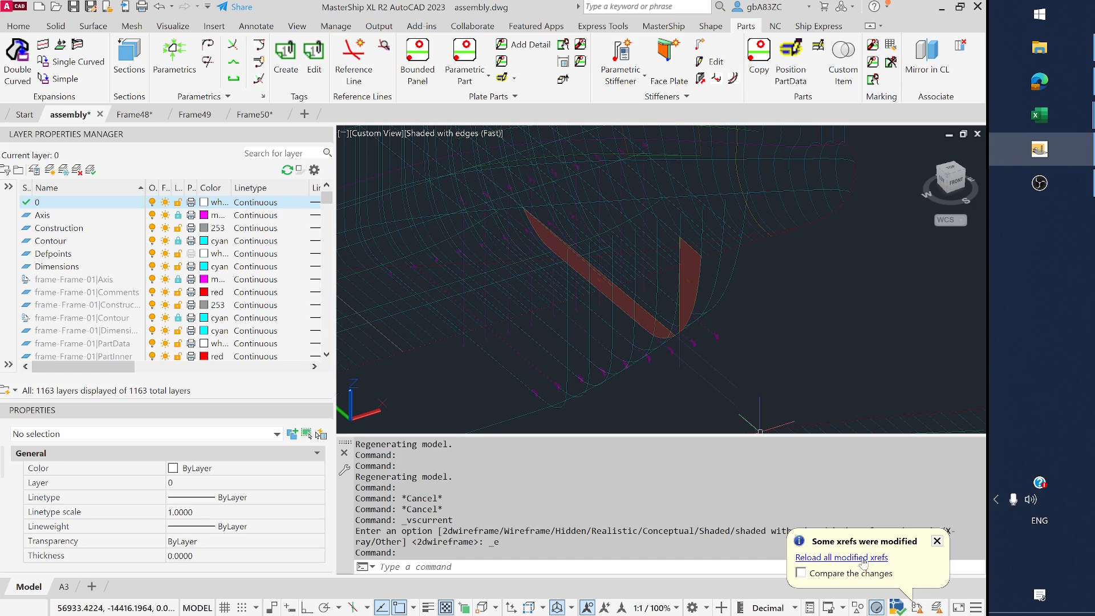
pyautogui.click(863, 559)
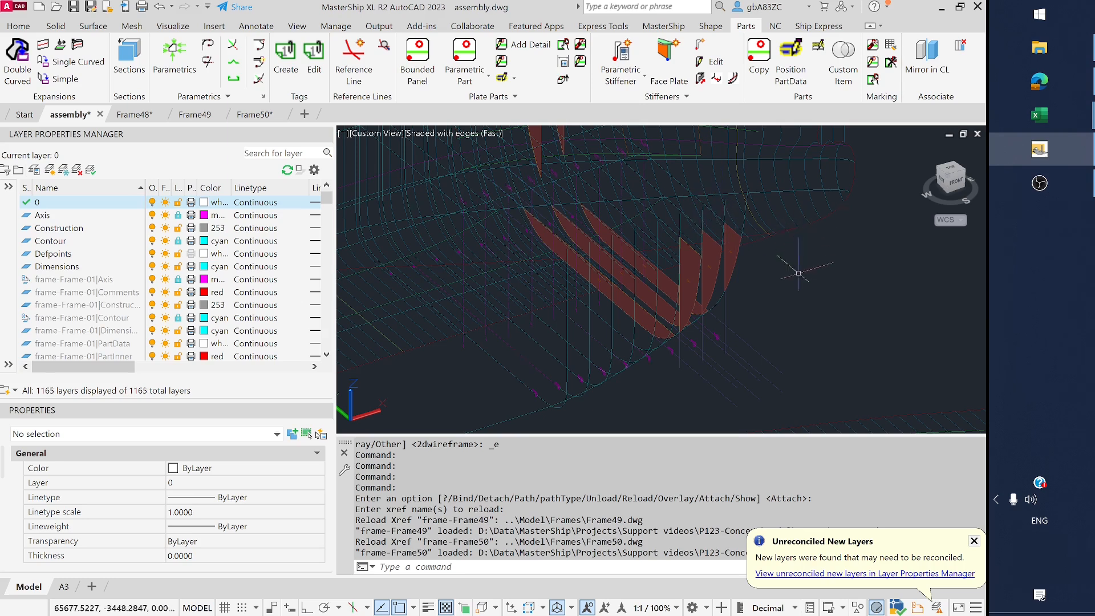
pyautogui.scroll(-2, 804, 263)
pyautogui.scroll(-2, 684, 211)
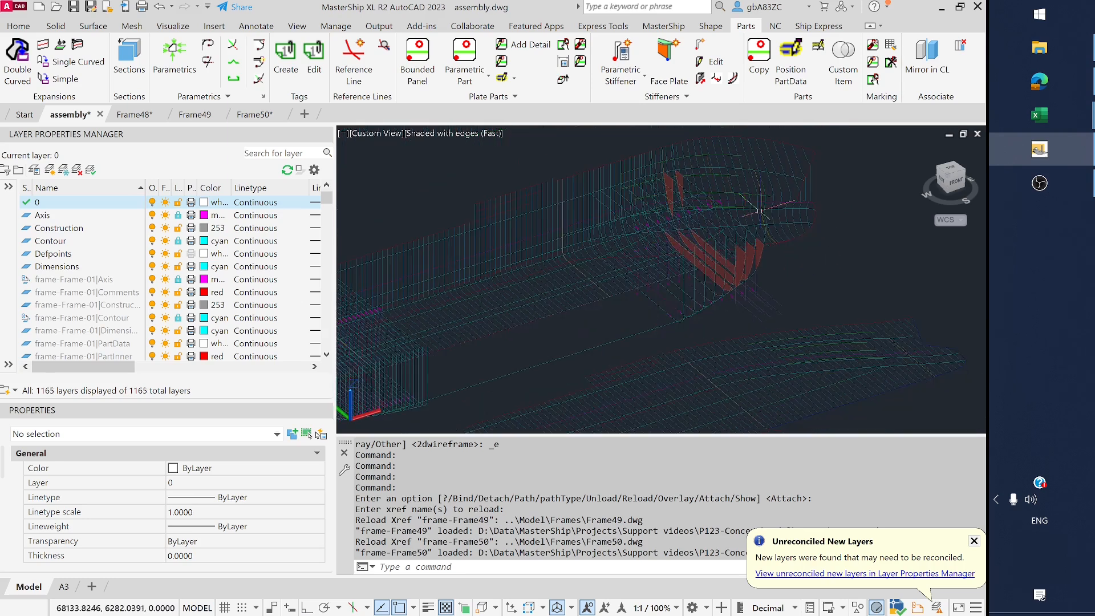
pyautogui.scroll(-2, 788, 195)
pyautogui.keyDown('shift'); pyautogui.moveTo(778, 308); pyautogui.dragTo(770, 288, button='middle'); pyautogui.keyUp('shift')
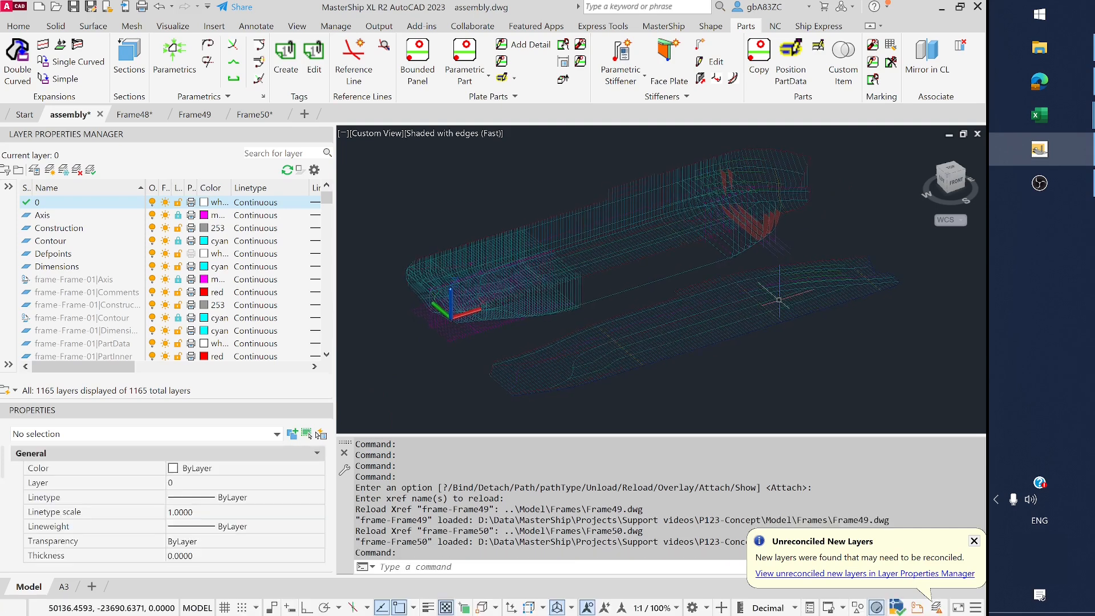